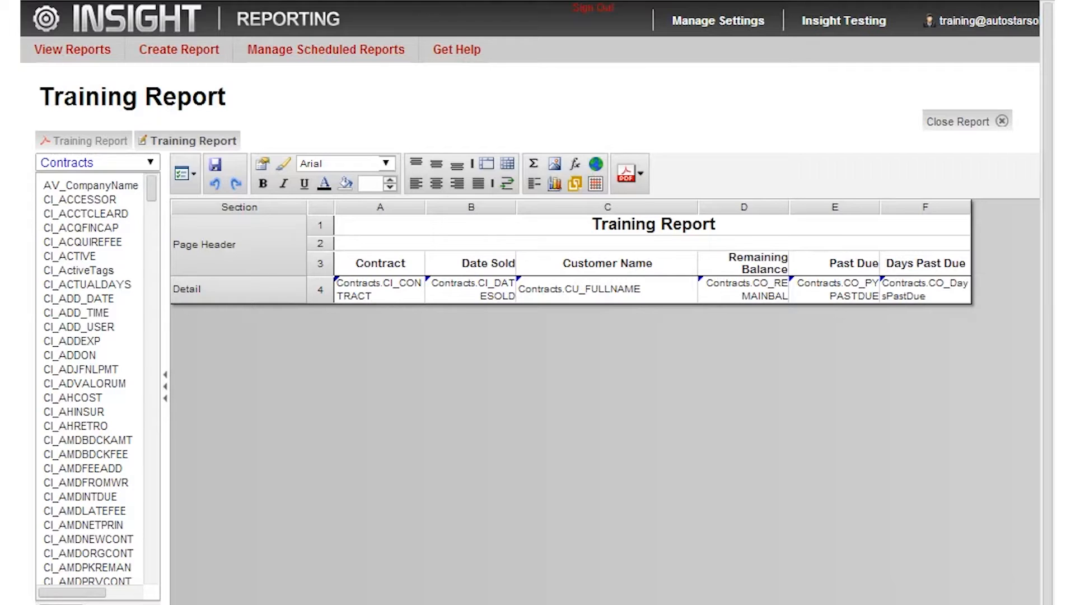
Open the report's filters and add a Contracts filter on CI_COMPANYCODE equal to 2.
left_click(194, 180)
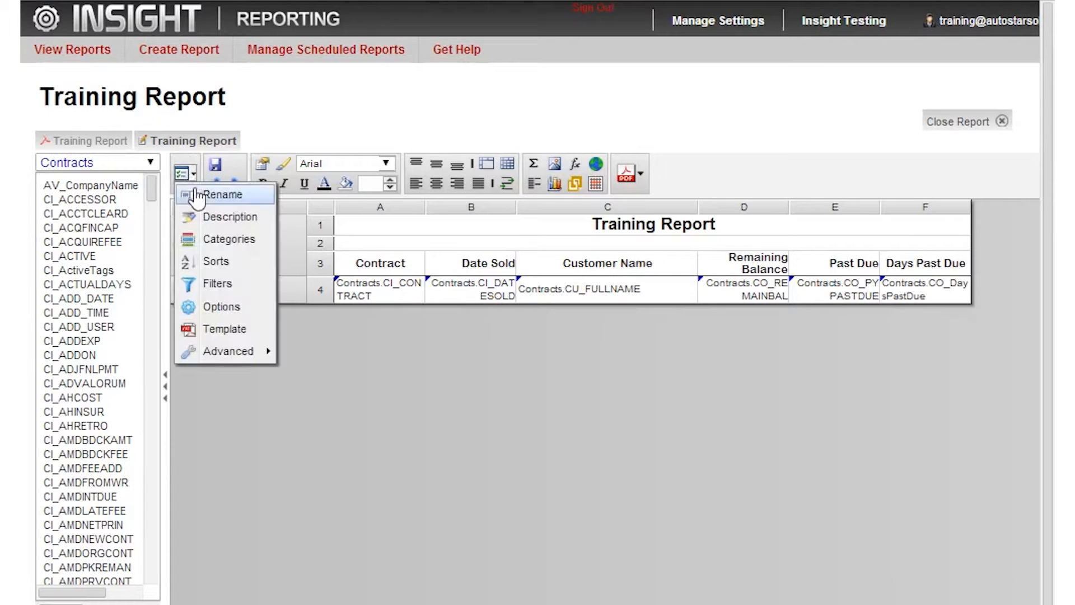
left_click(209, 285)
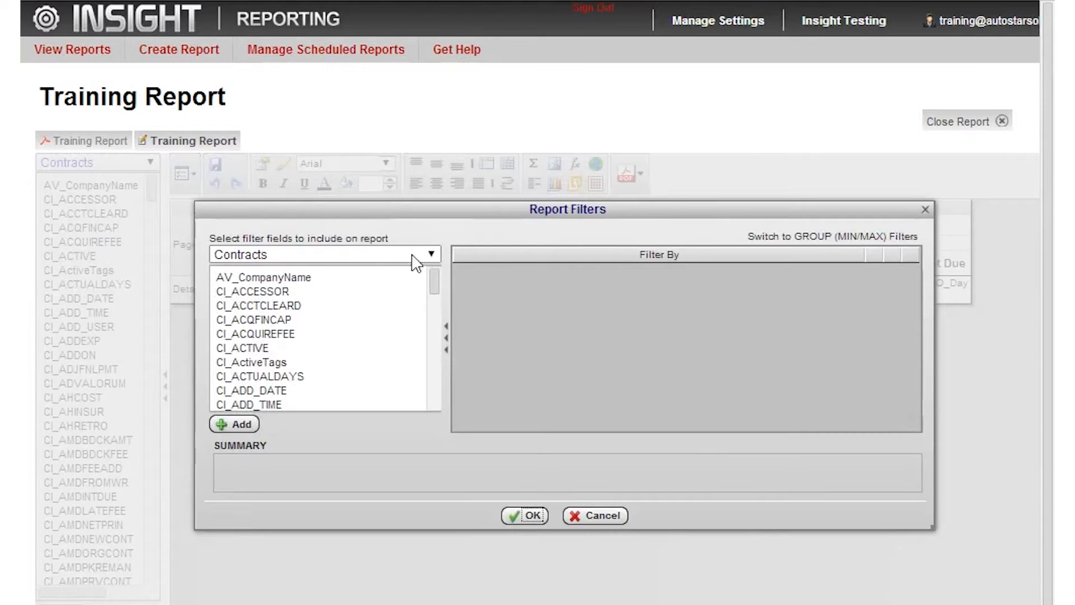
left_click(431, 255)
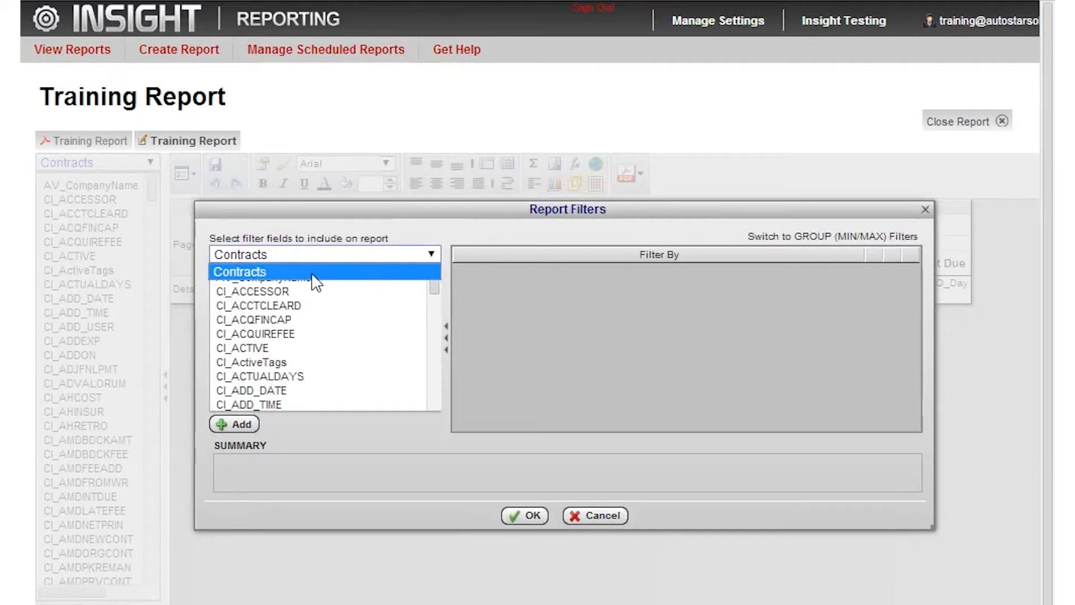
left_click(283, 272)
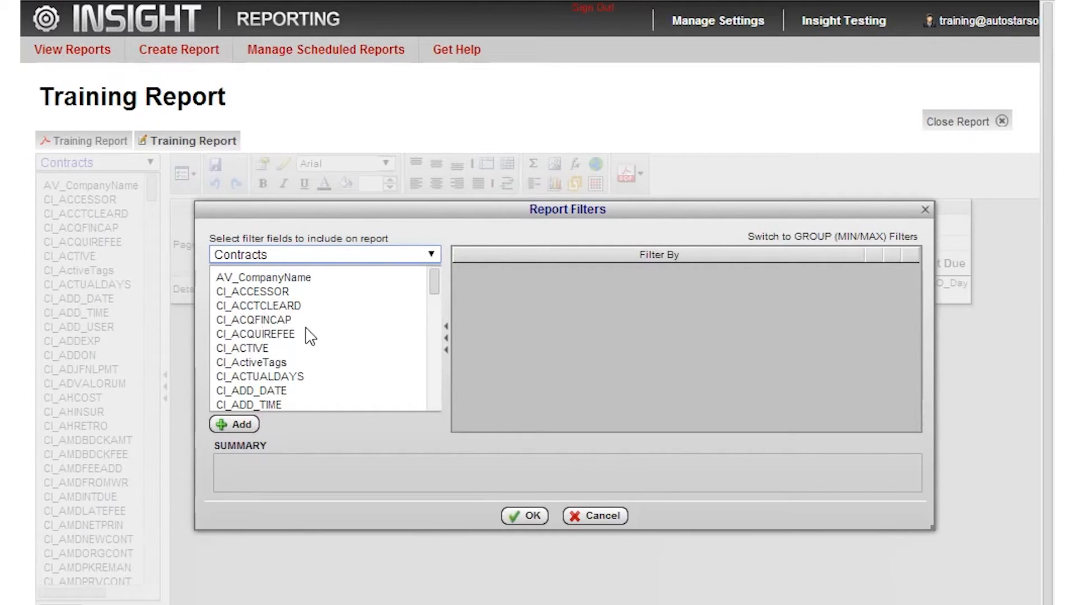
scroll(353, 303, "down", 20)
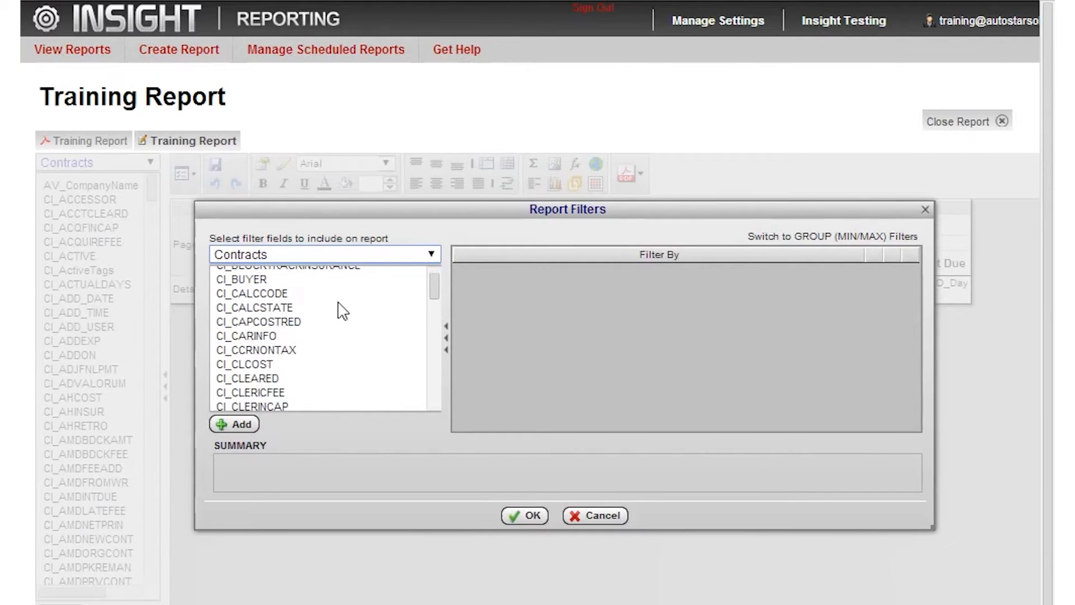
scroll(336, 367, "down", 10)
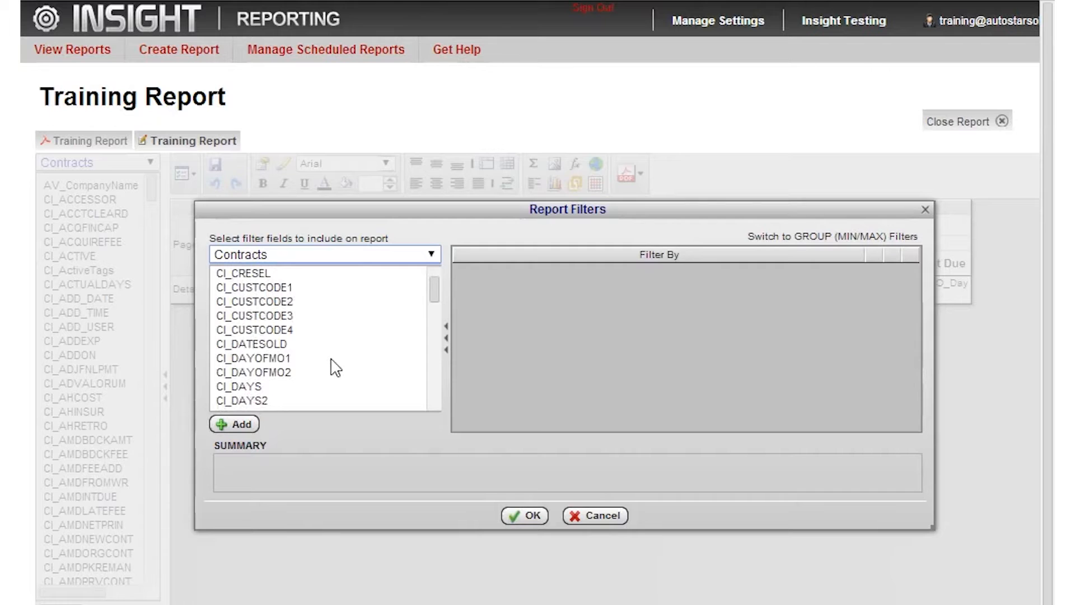
scroll(333, 363, "up", 2)
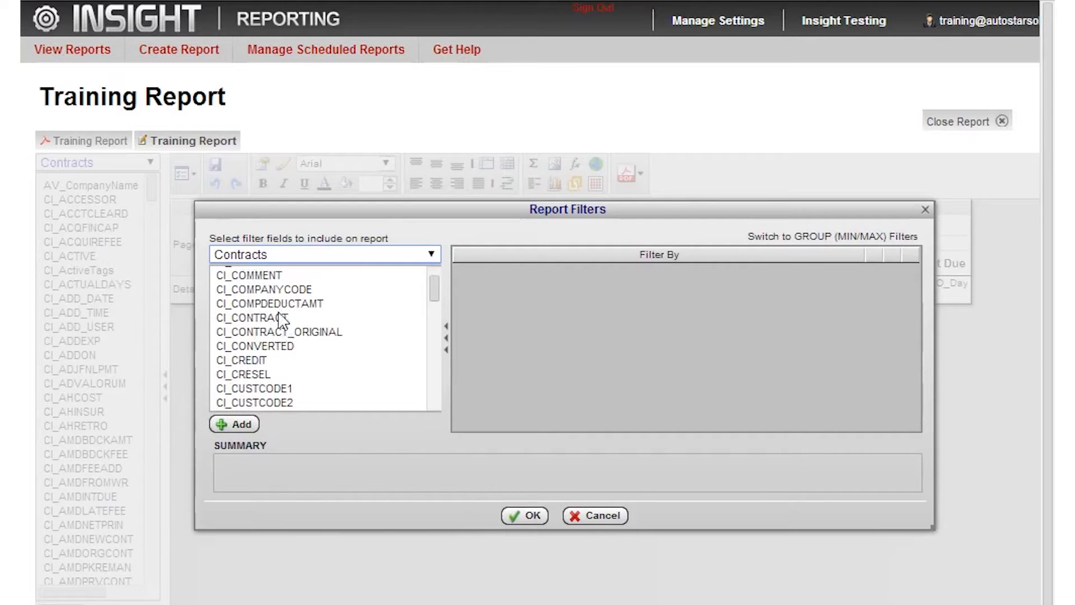
left_click(283, 292)
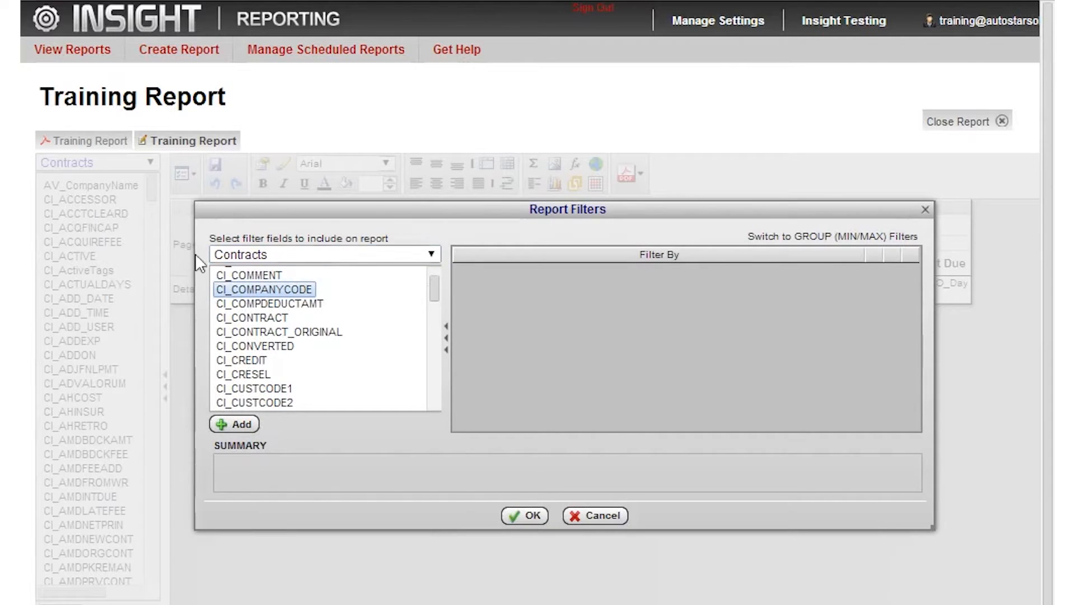
left_click_drag(254, 291, 598, 325)
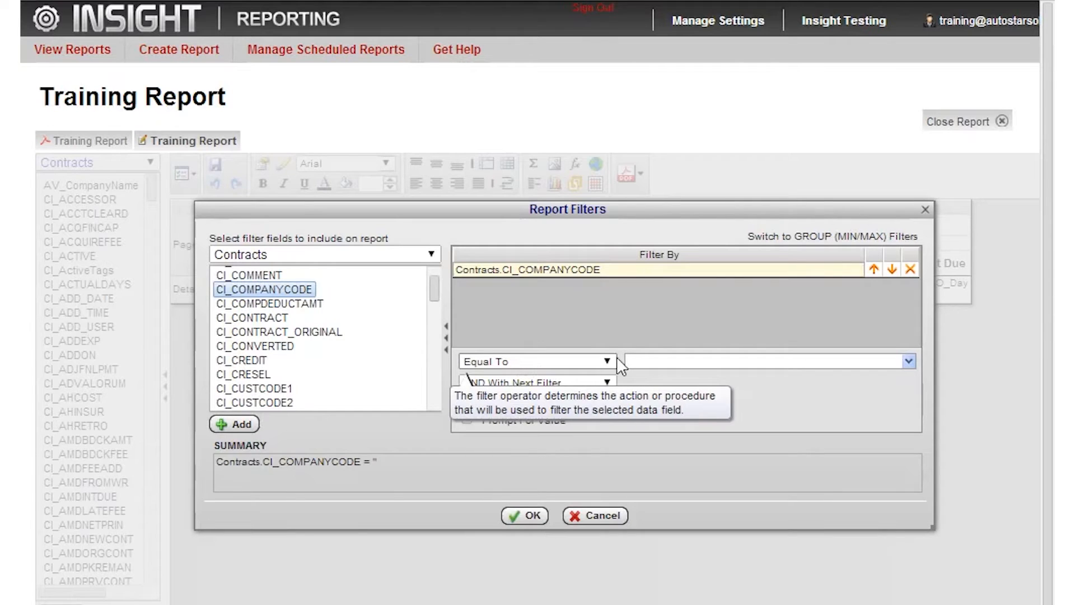
left_click(666, 359)
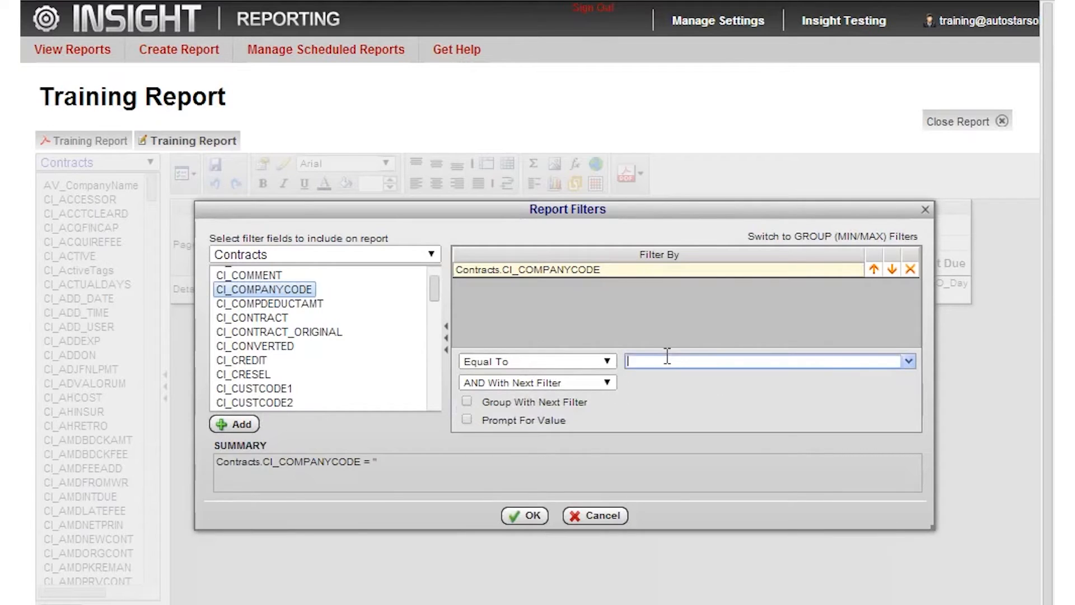
type("2")
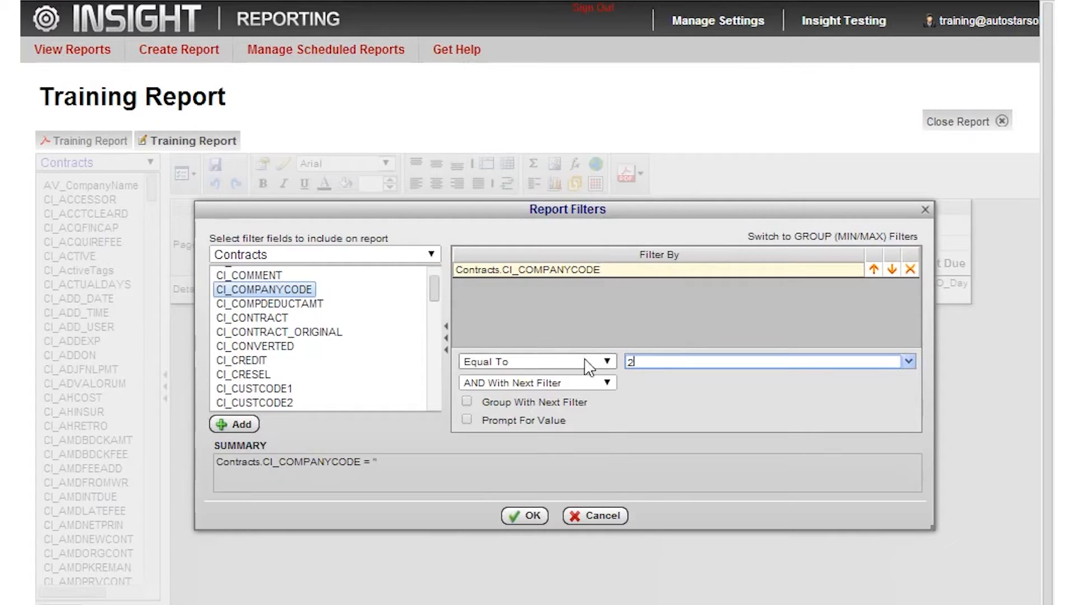
Change the CI_COMPANYCODE filter's operator to Is One Of and add the values 1 and 2.
left_click(604, 360)
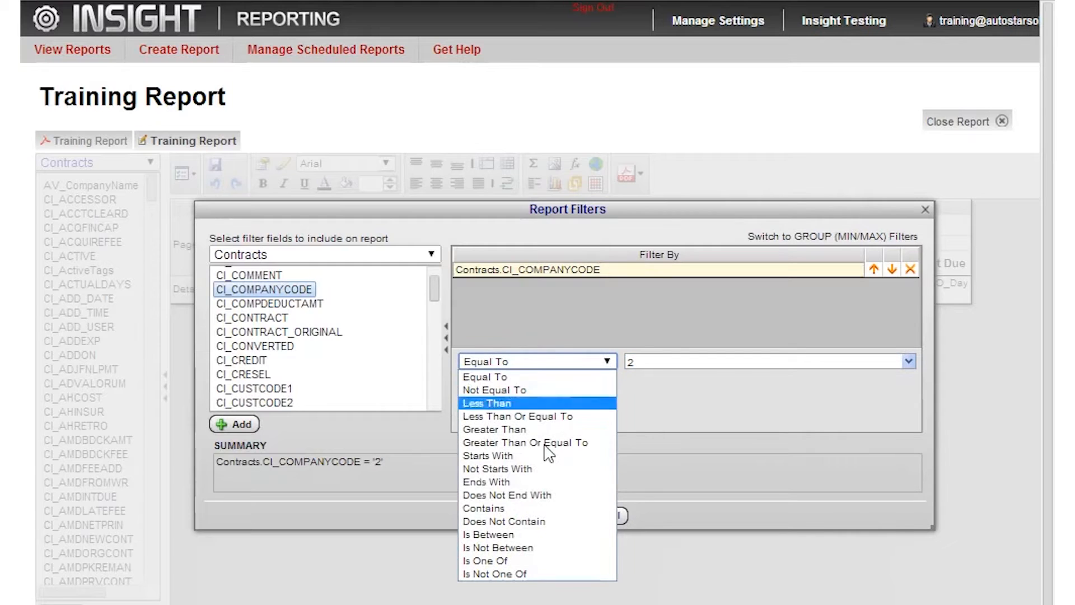
left_click(497, 560)
left_click(714, 362)
type("1")
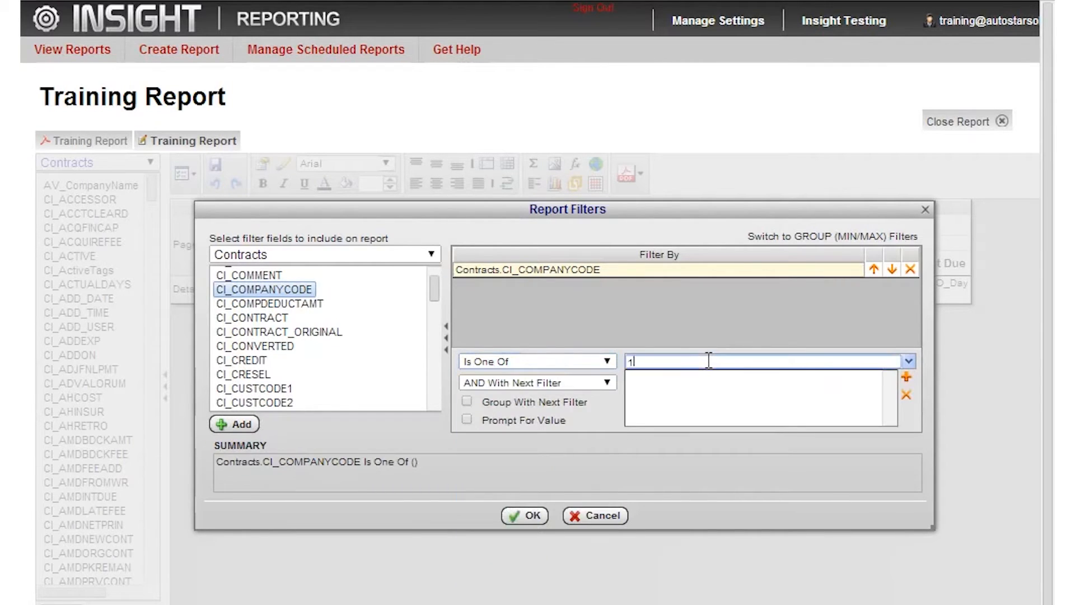
left_click(907, 377)
type("2")
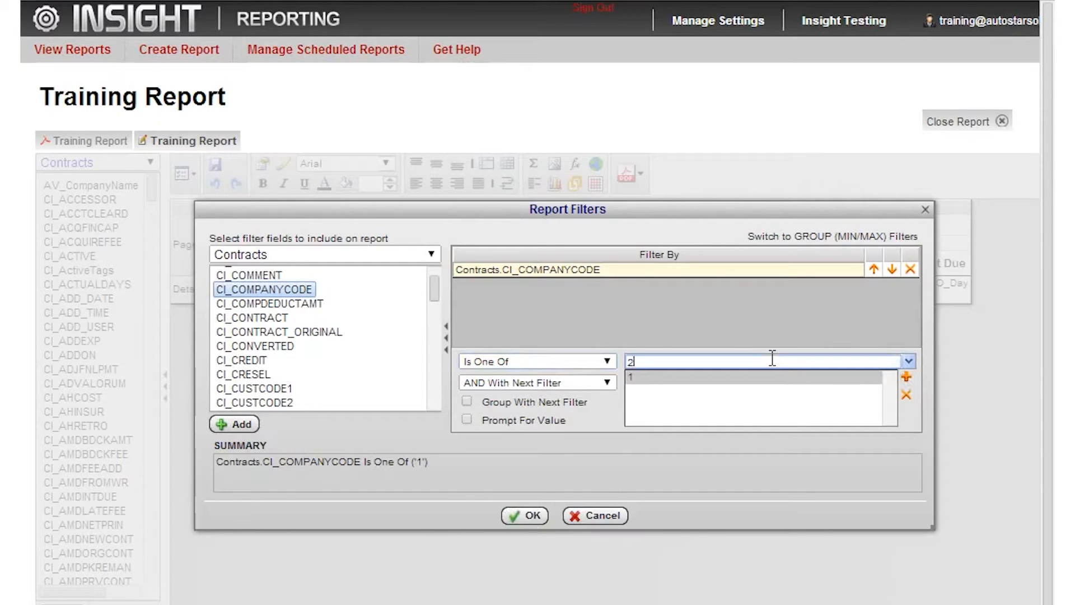
left_click(908, 381)
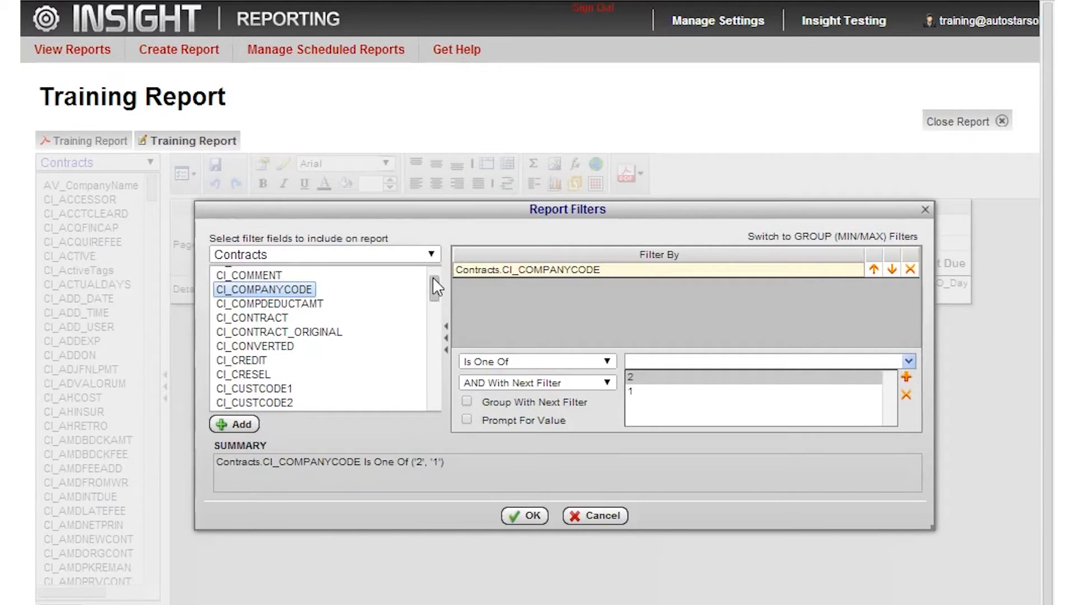
Add a CI_DATESOLD filter with the Is Between operator and enable Prompt For Value for it.
scroll(406, 303, "down", 5)
scroll(407, 304, "up", 2)
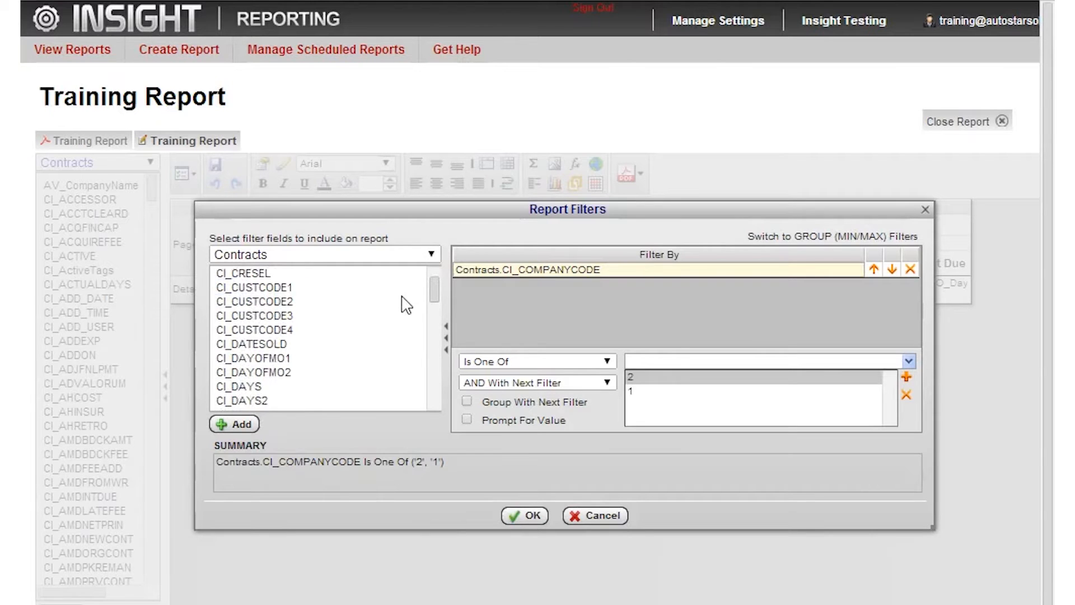
left_click(365, 345)
left_click_drag(365, 346, 535, 290)
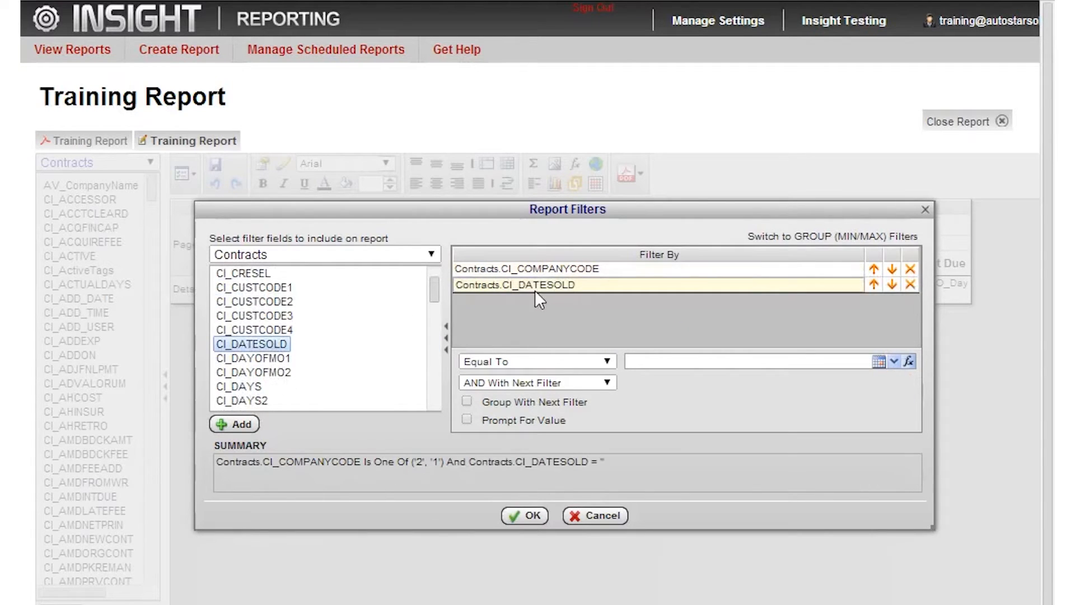
left_click(608, 363)
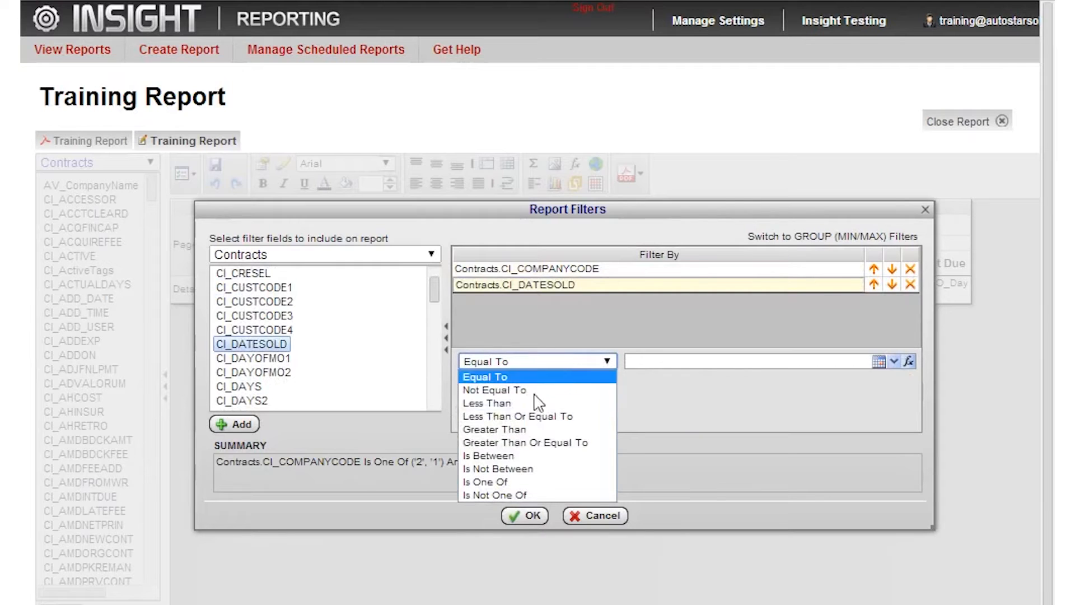
left_click(504, 458)
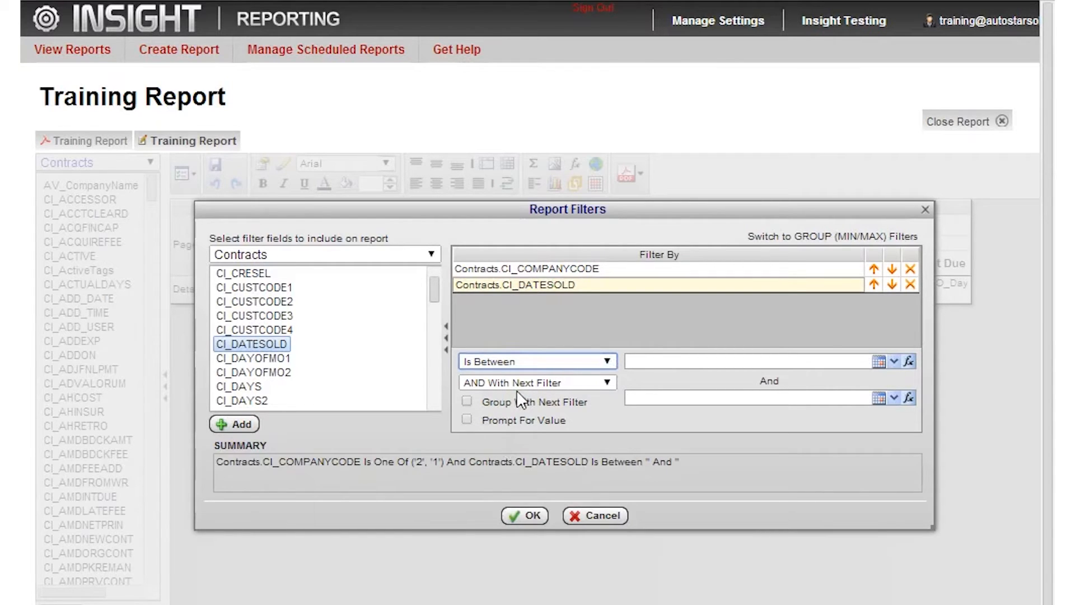
left_click(466, 420)
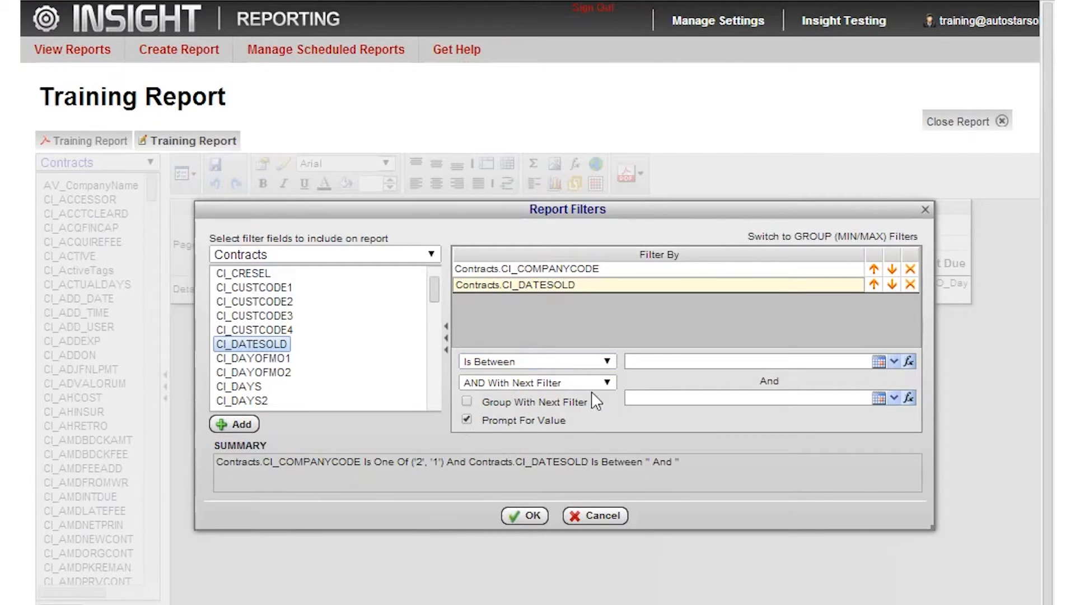
Set the CI_DATESOLD range from First Day Of Last Month to Last Day Of Last Month using the date functions.
left_click(641, 366)
left_click(911, 362)
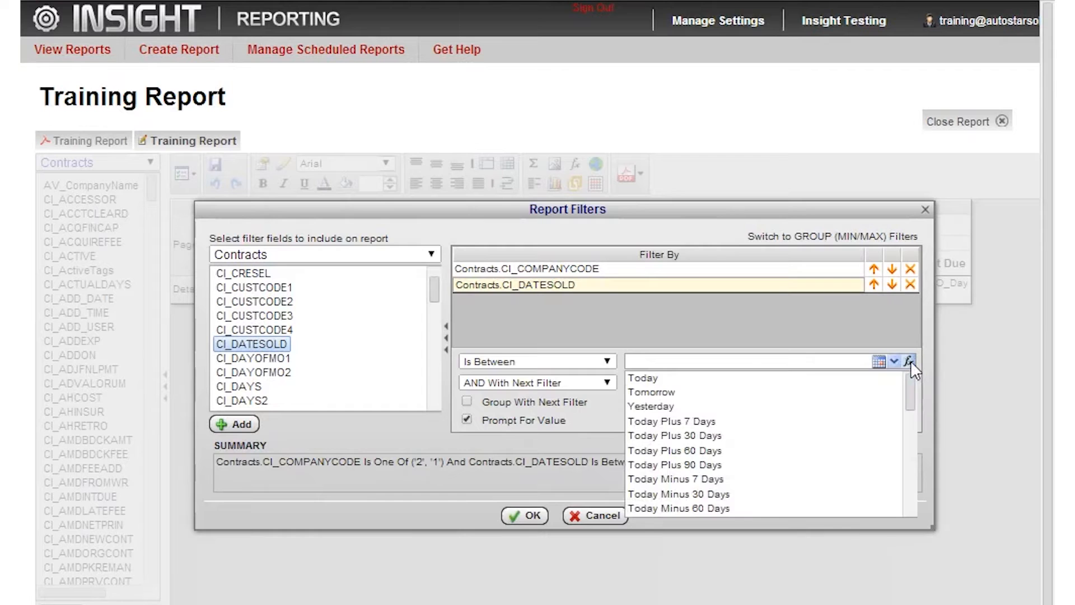
scroll(817, 415, "down", 3)
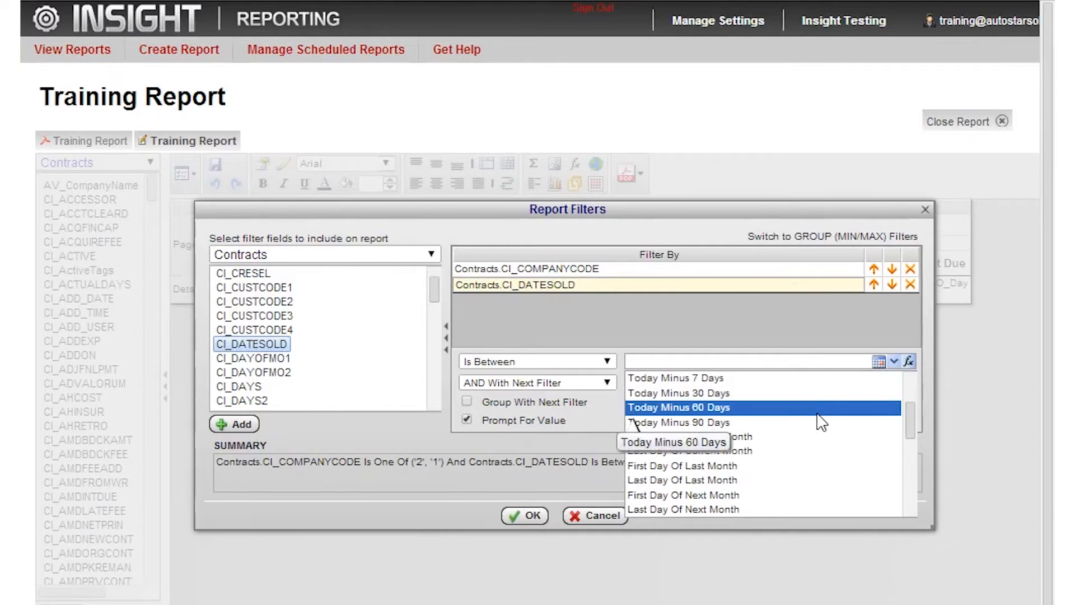
left_click(741, 465)
left_click(909, 397)
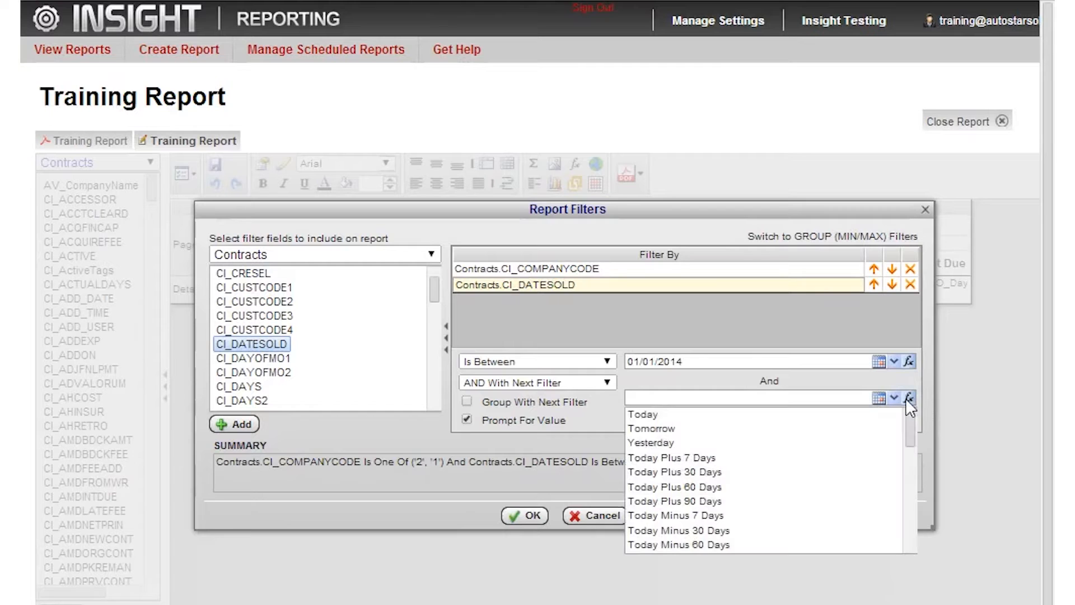
scroll(638, 442, "down", 3)
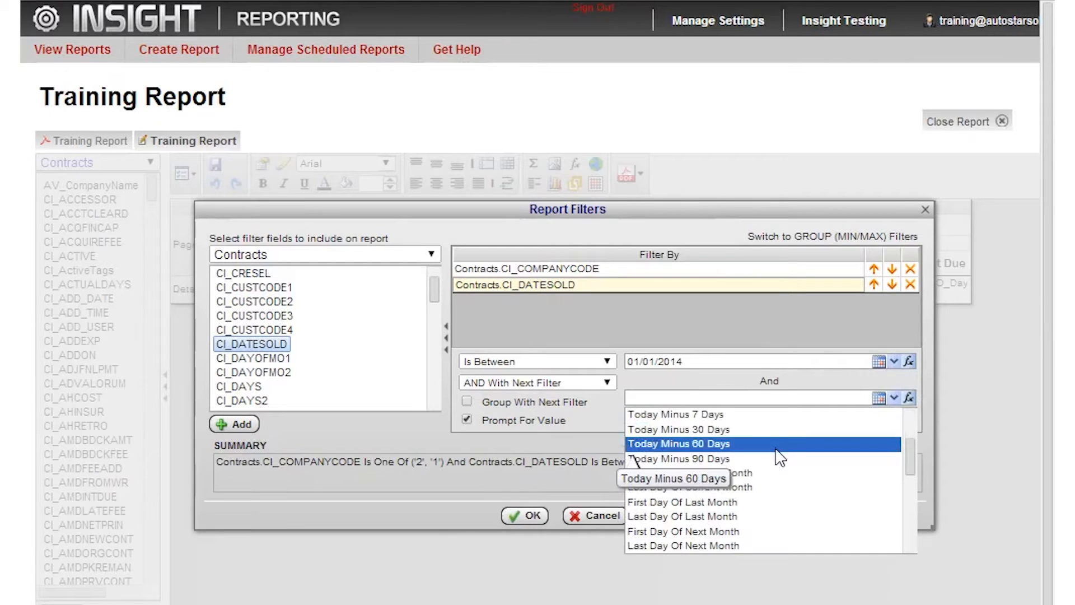
scroll(775, 456, "down", 2)
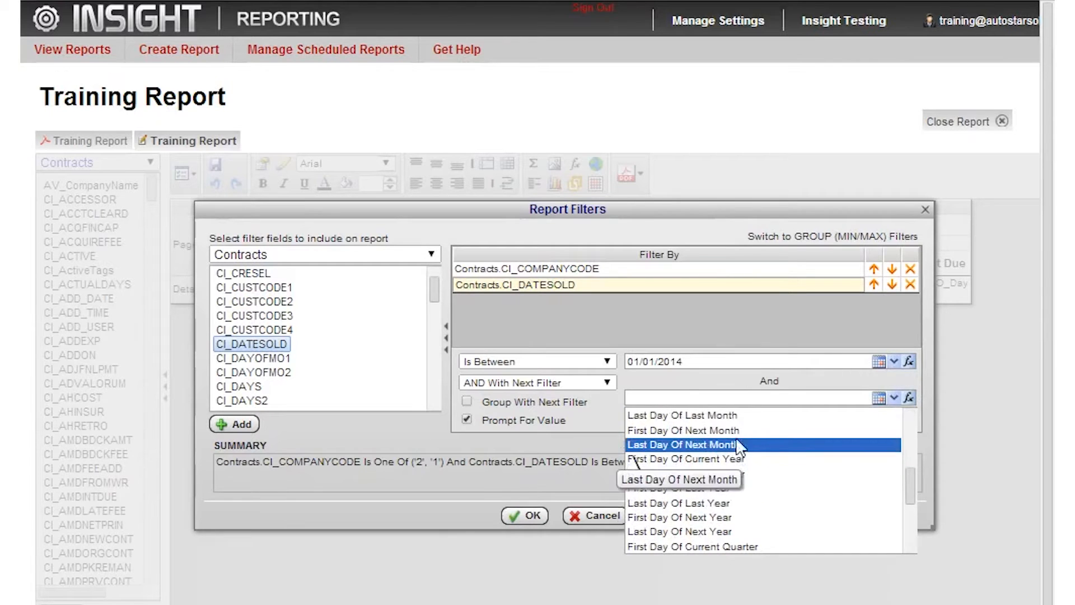
left_click(680, 415)
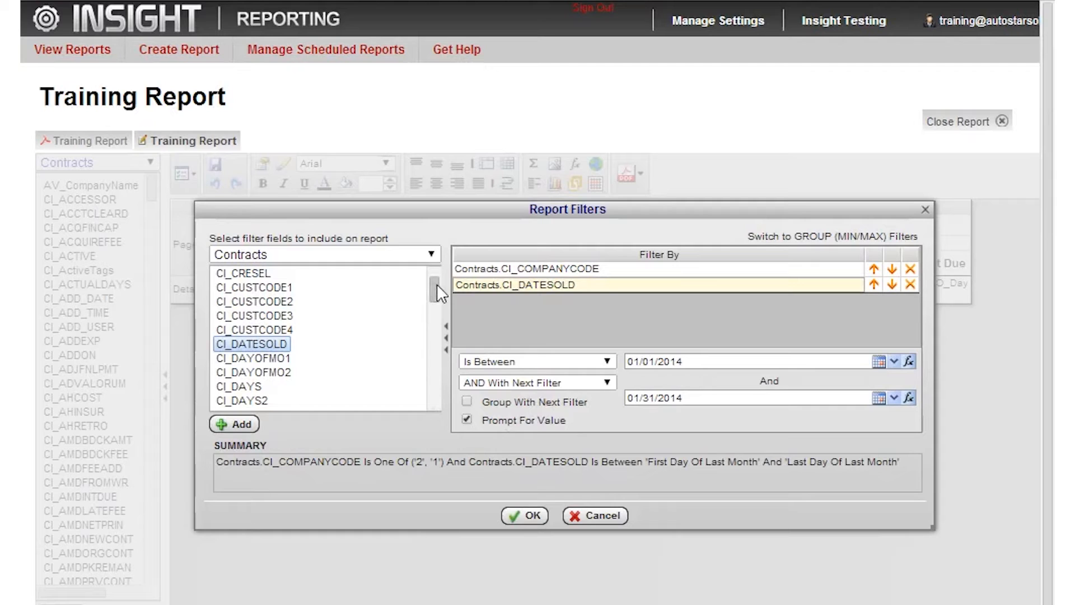
Add a CI_ActiveTags filter with the Does Not Contain operator and the value BK.
left_click_drag(437, 284, 438, 273)
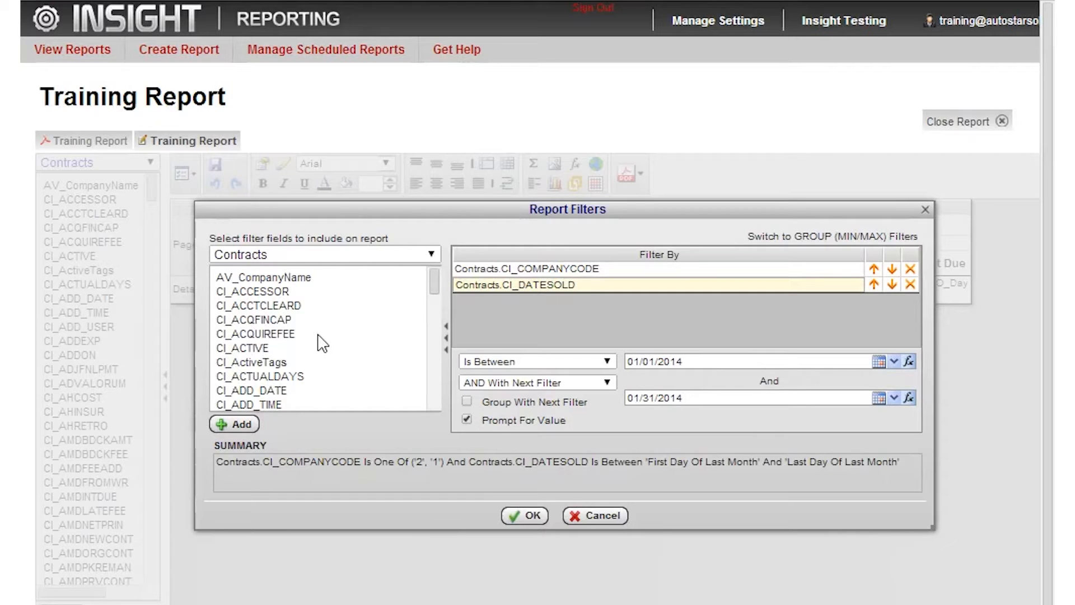
left_click(246, 365)
left_click_drag(246, 370, 547, 295)
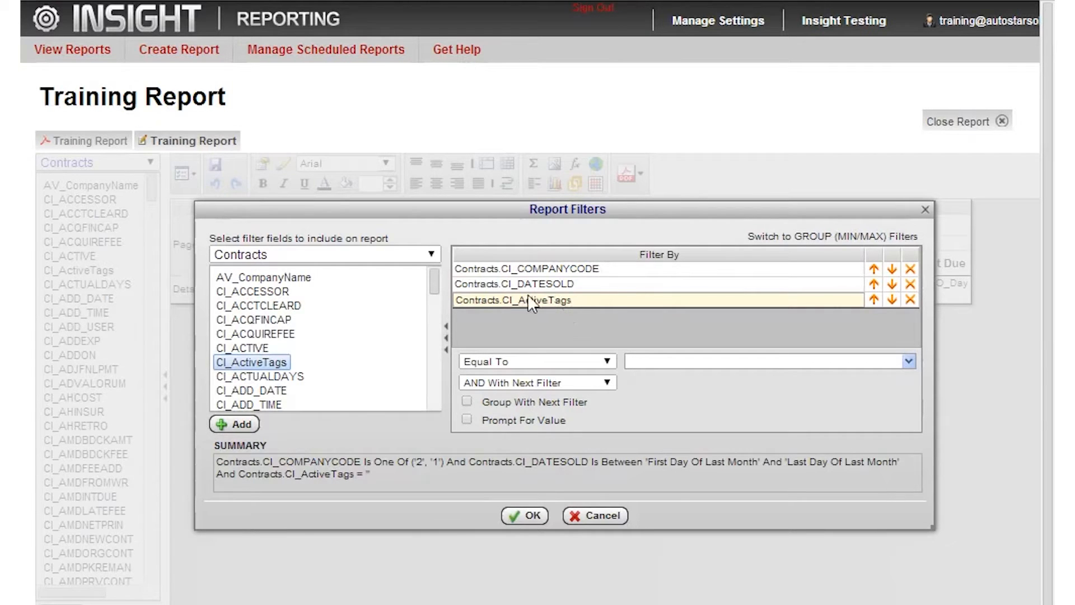
left_click(606, 361)
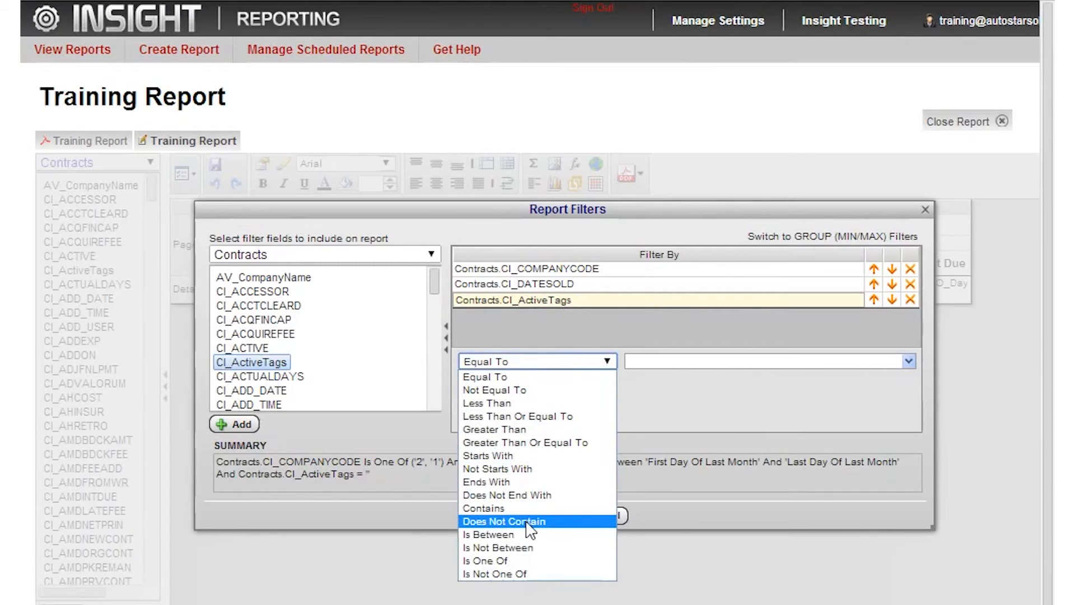
left_click(582, 521)
left_click(658, 364)
type("BK")
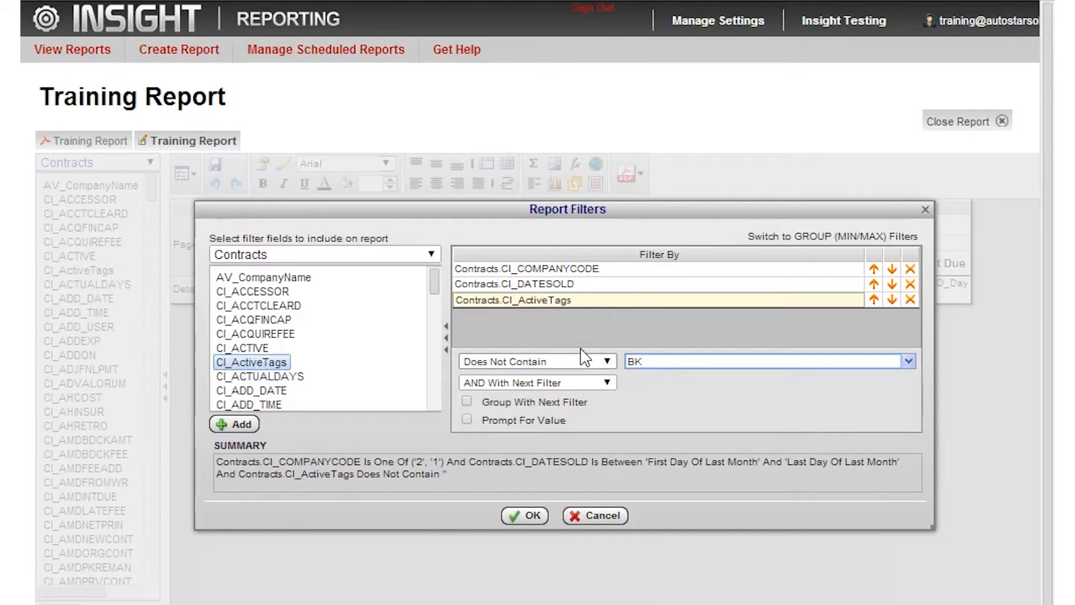
Group the CI_ActiveTags filter with the next filter and set their relationship to OR With Next Filter.
mouse_move(607, 387)
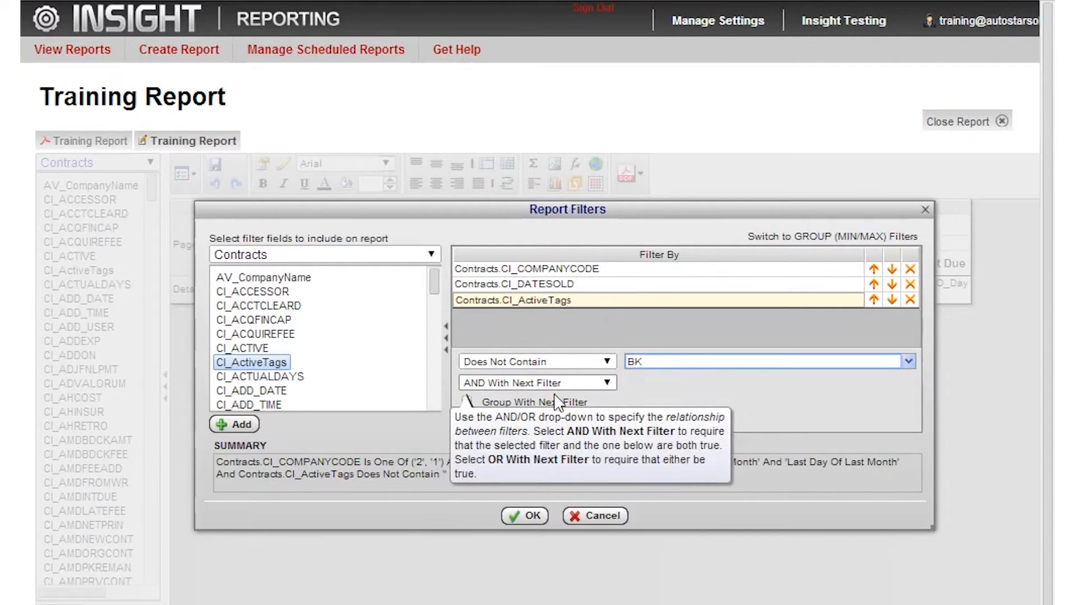
mouse_move(470, 407)
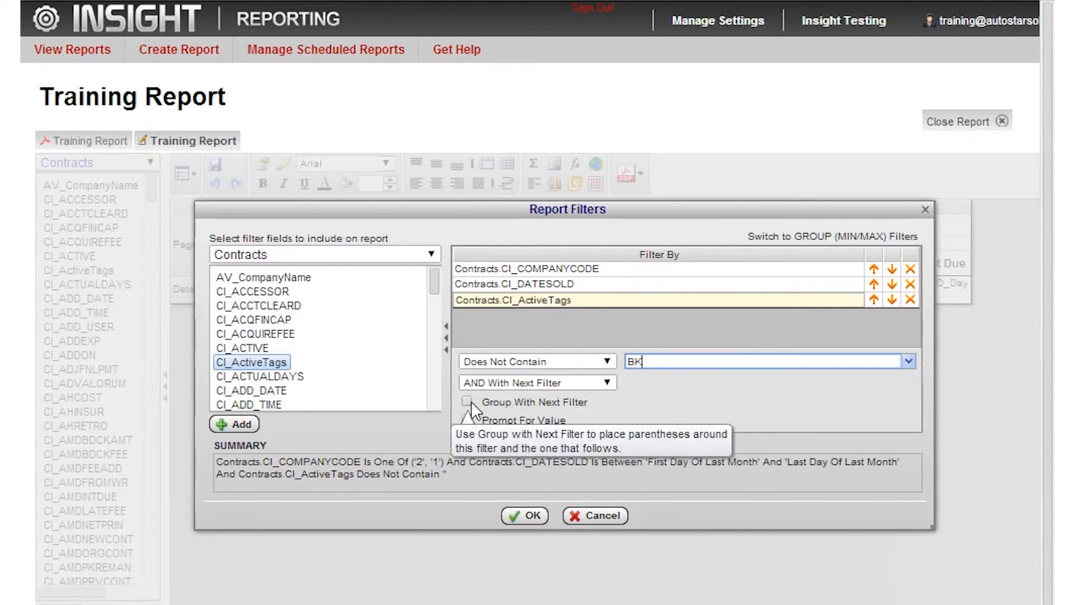
left_click(466, 400)
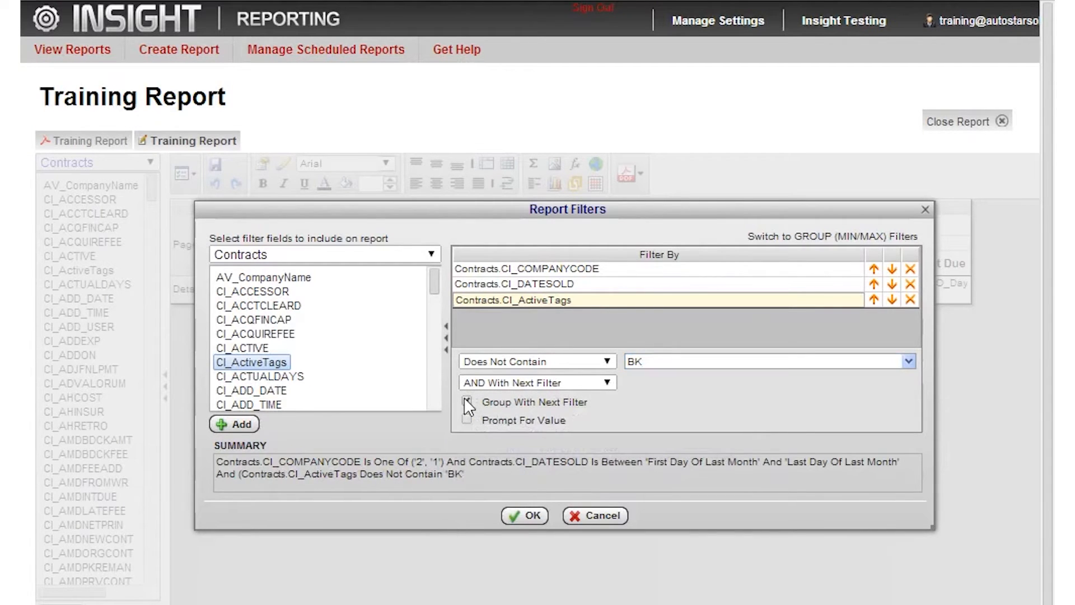
left_click(606, 383)
left_click(502, 410)
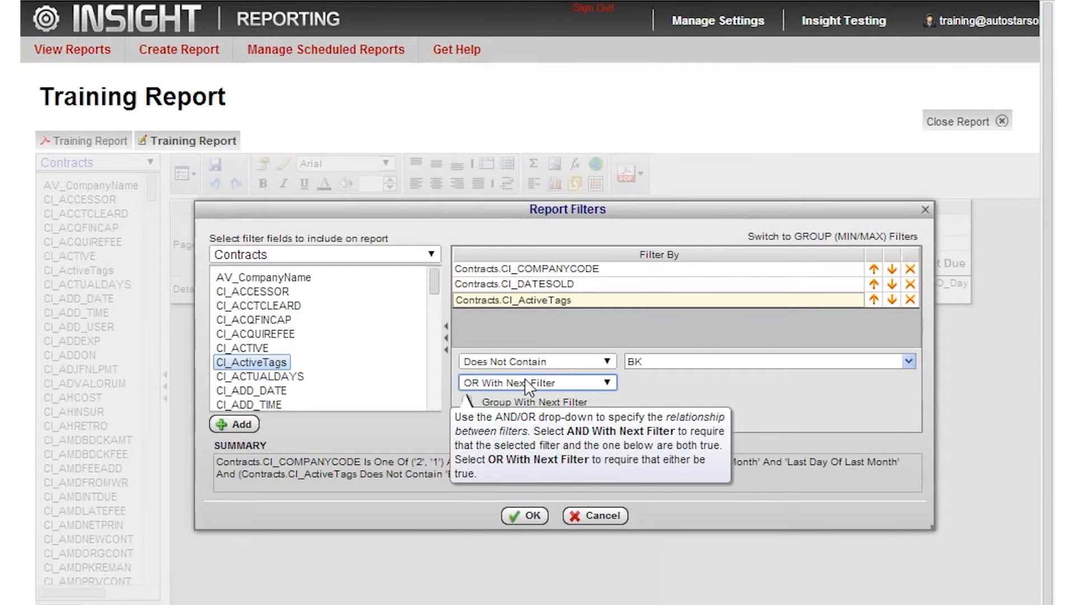
Add a second CI_ActiveTags filter with the Does Not Contain operator and the value OFR, and apply the report filters.
left_click_drag(258, 359, 578, 314)
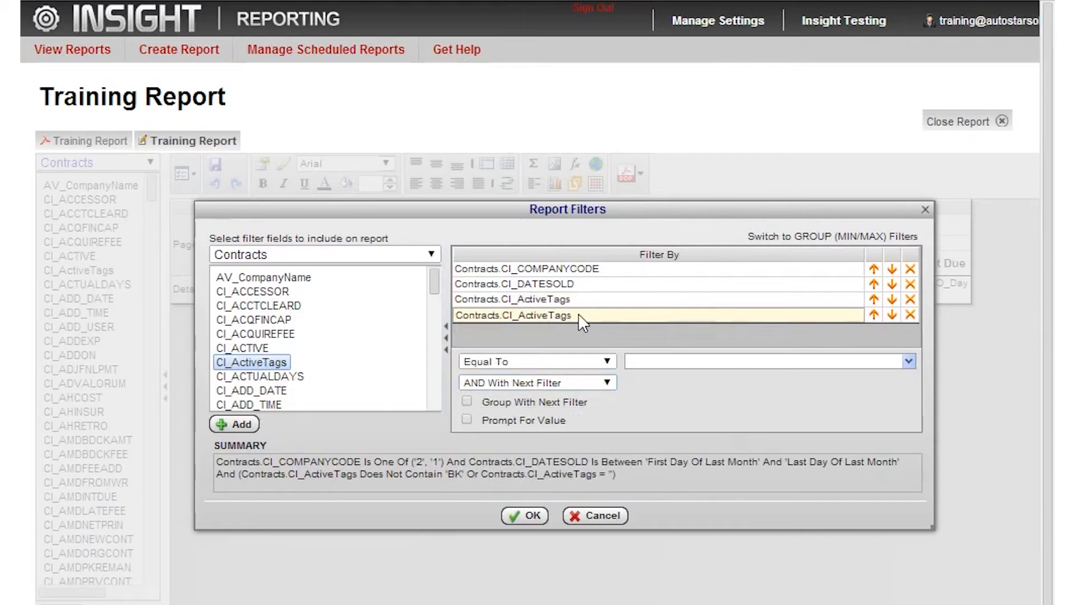
left_click(592, 361)
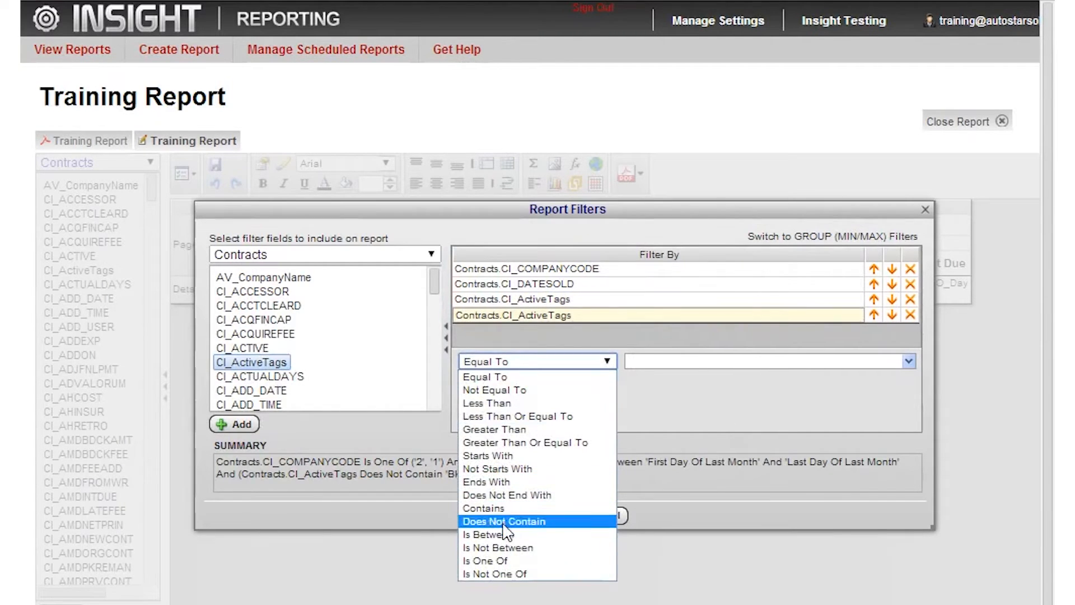
left_click(503, 520)
left_click(658, 361)
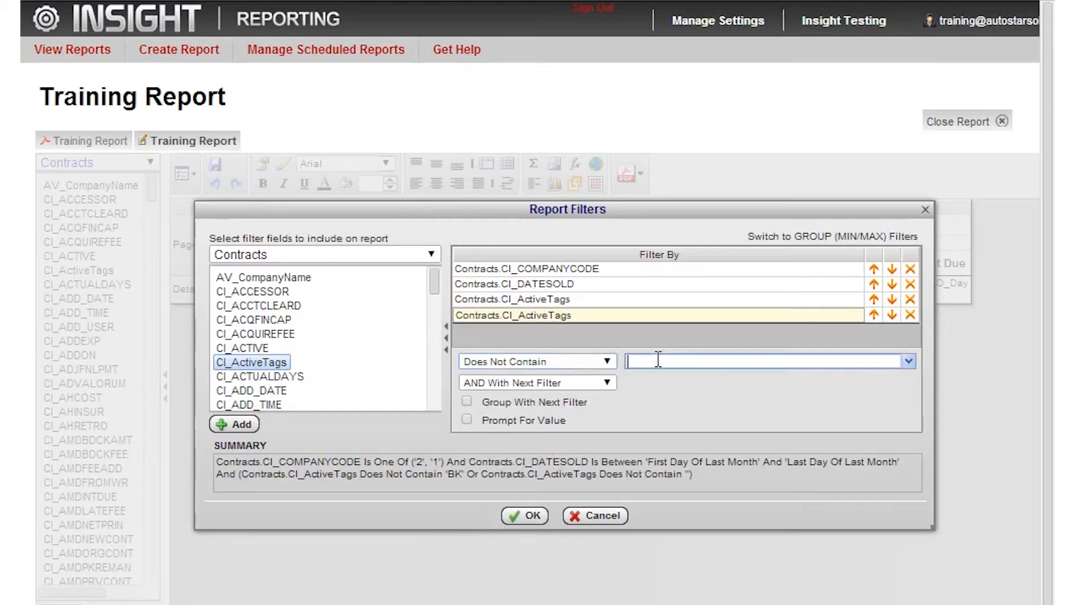
type("OFR")
left_click(526, 515)
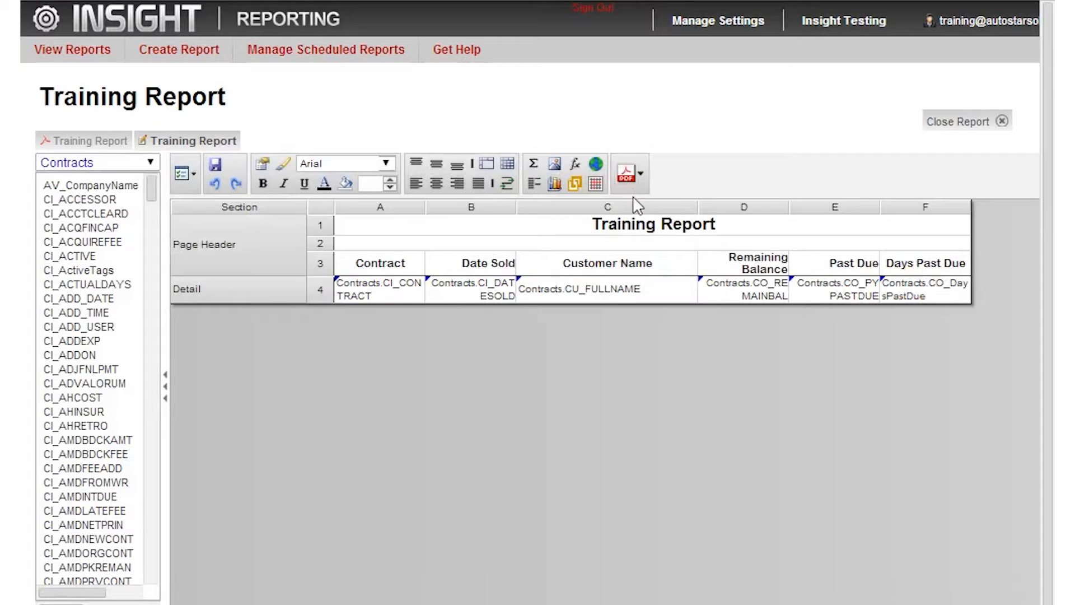
Center the Days Past Due field in the Detail row and run the report as a PDF.
left_click(922, 290)
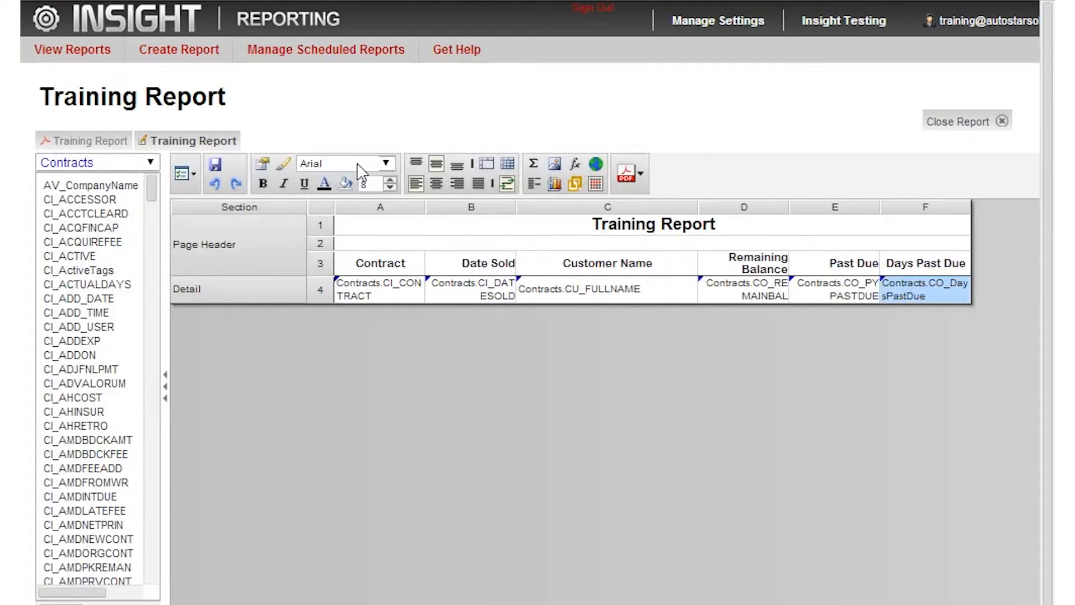
left_click(627, 173)
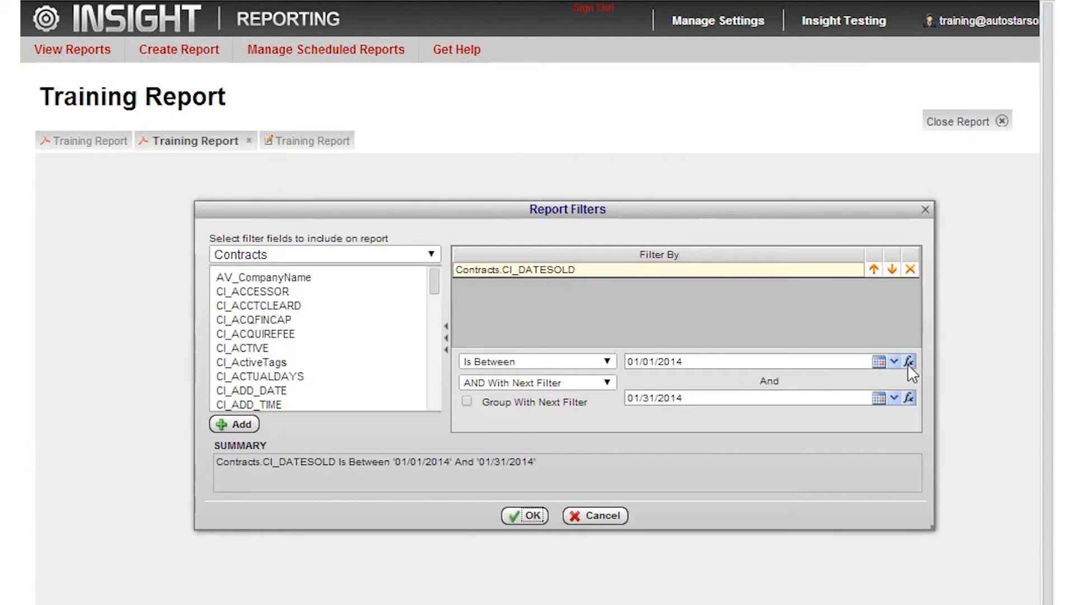
Set the prompted CI_DATESOLD range from 10/01/2013 to 12/31/2013 using the calendars.
left_click(878, 362)
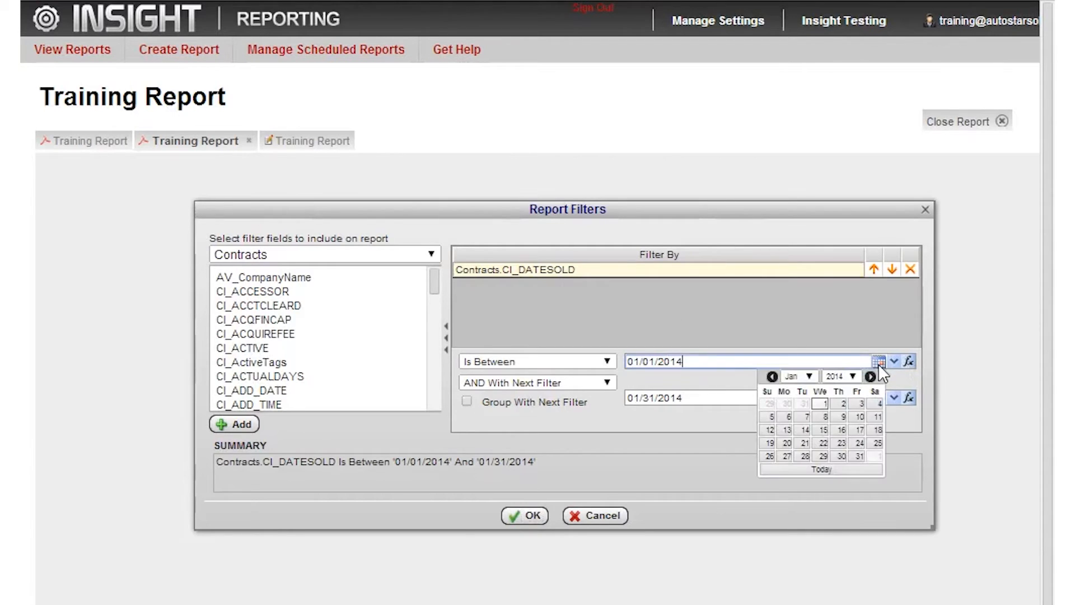
left_click(772, 377)
left_click(771, 376)
left_click(772, 376)
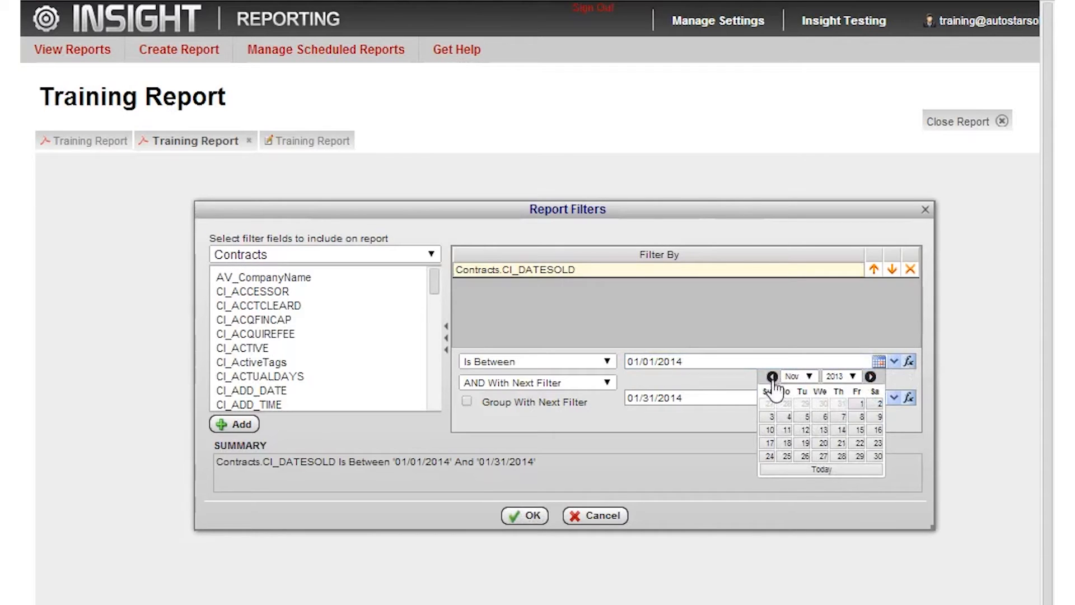
left_click(805, 404)
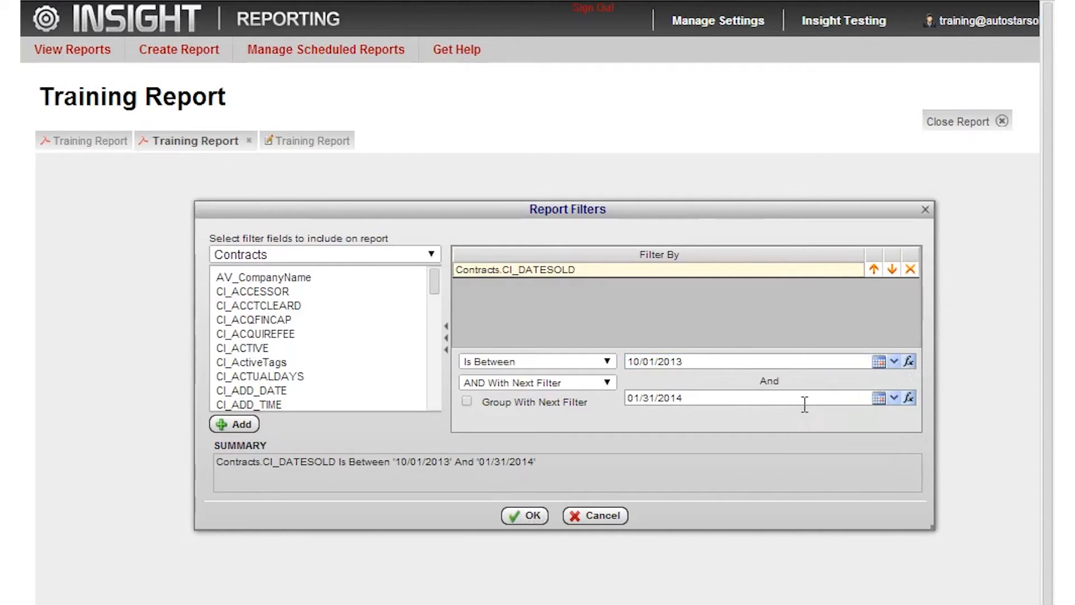
left_click(878, 398)
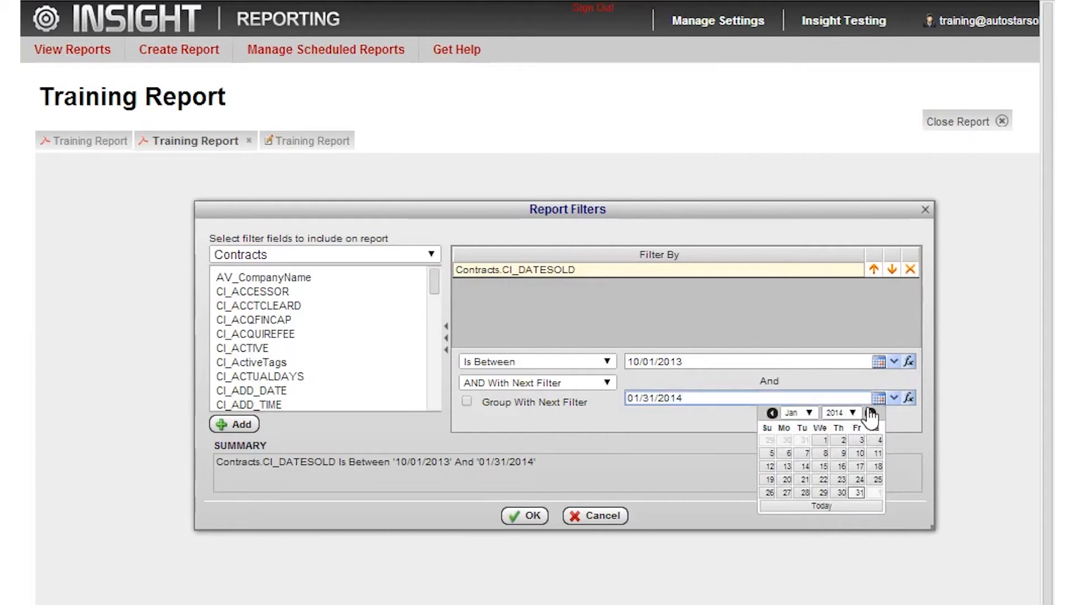
left_click(772, 414)
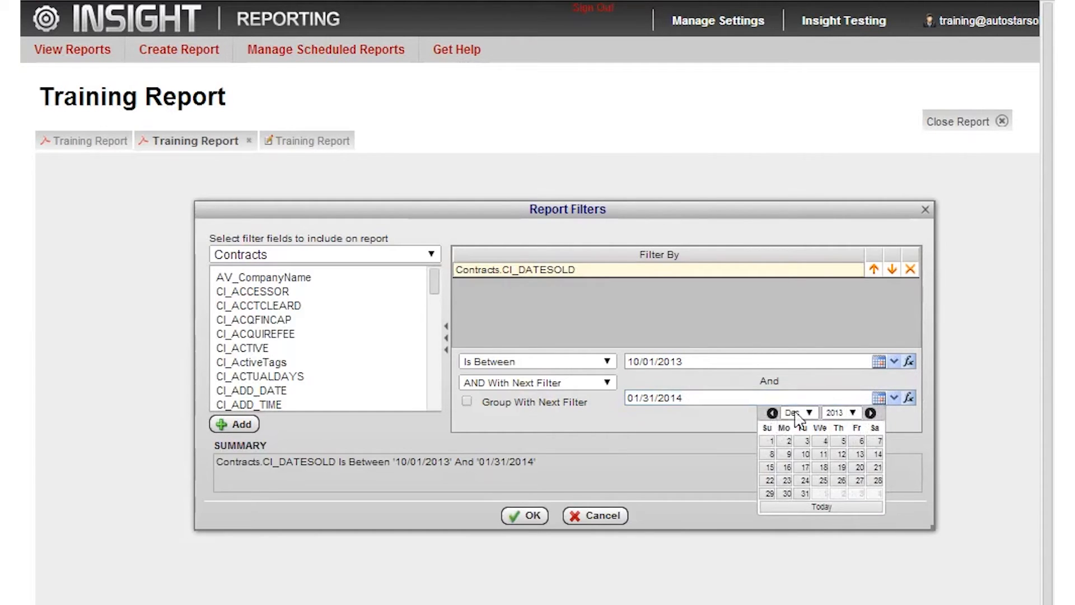
left_click(801, 494)
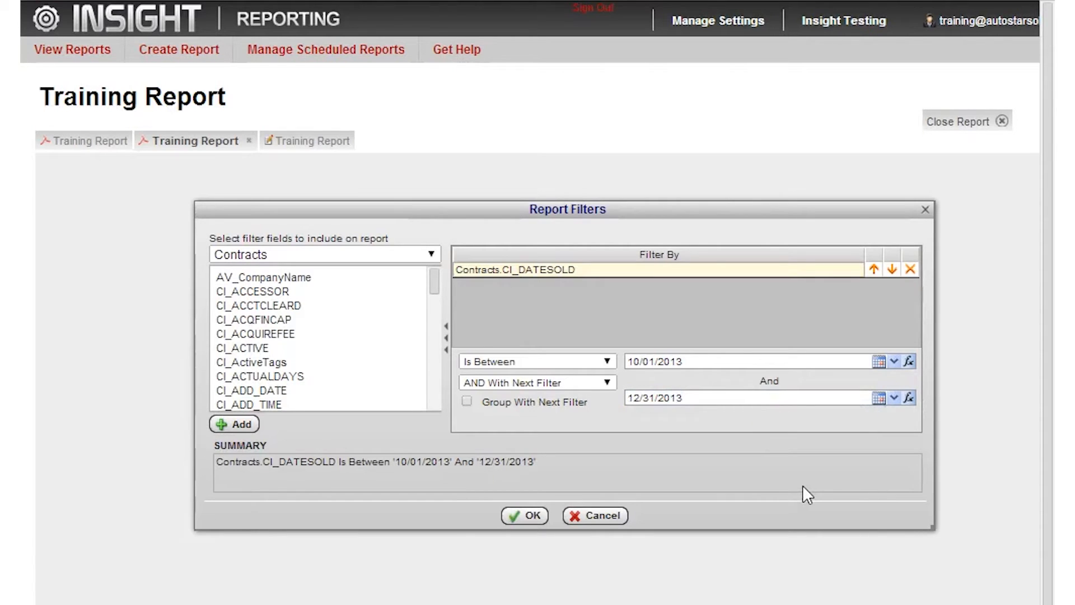
Look through the date functions available for the end date of the CI_DATESOLD range, without choosing one.
left_click(909, 398)
scroll(804, 432, "up", 3)
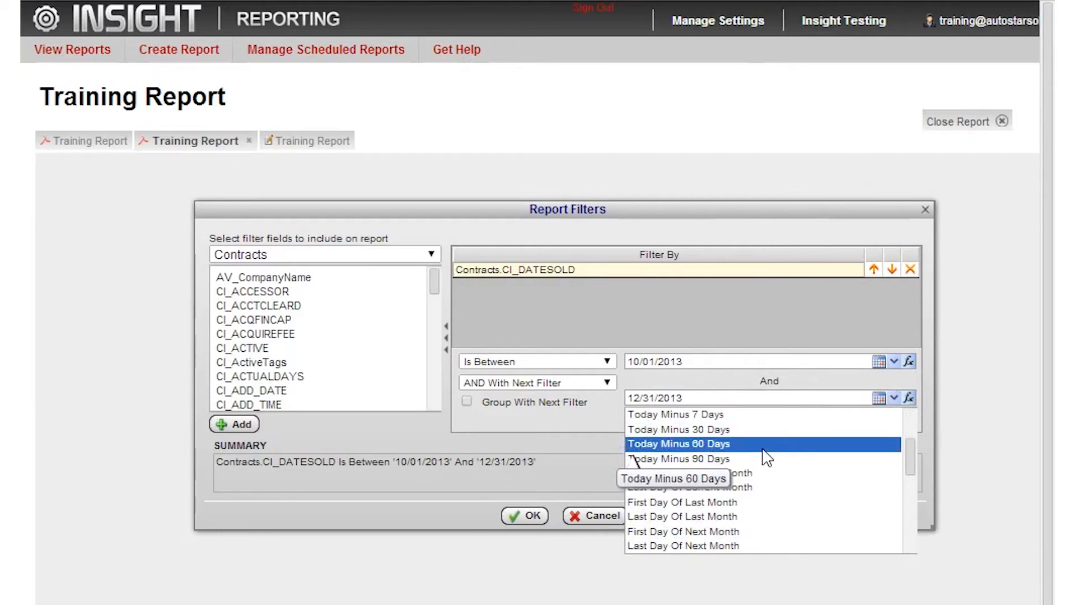
scroll(766, 456, "down", 5)
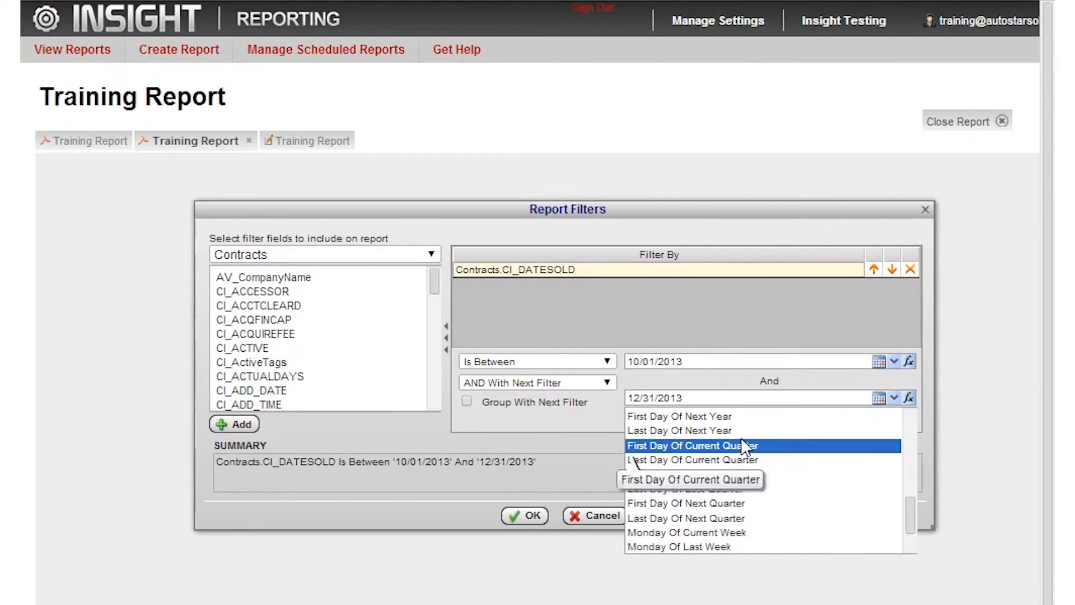
scroll(744, 442, "up", 3)
scroll(739, 439, "up", 2)
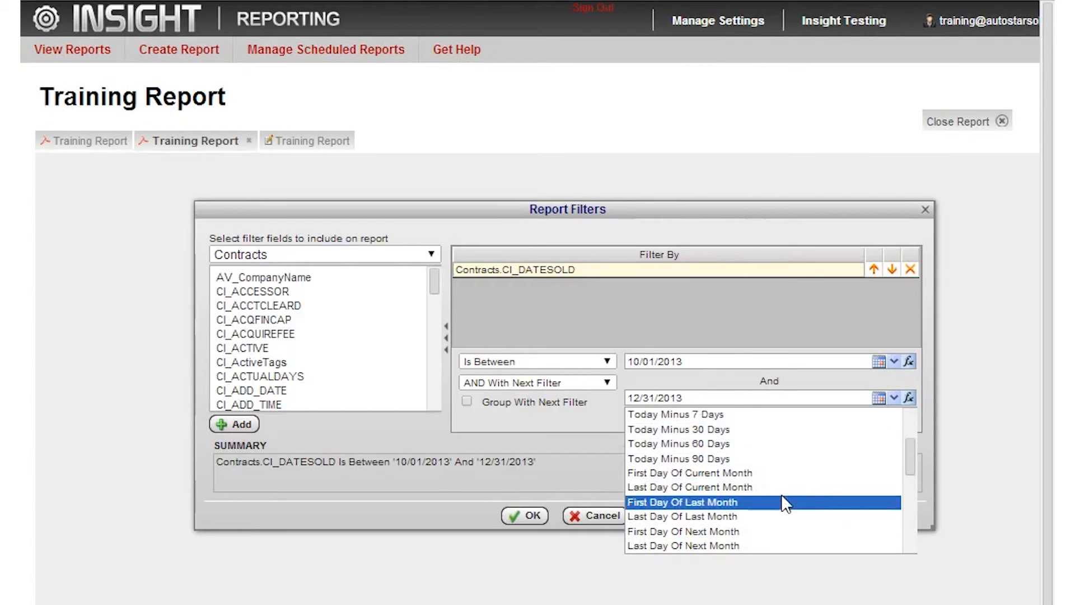
scroll(782, 496, "down", 3)
scroll(784, 489, "down", 3)
scroll(783, 488, "up", 3)
scroll(795, 471, "up", 5)
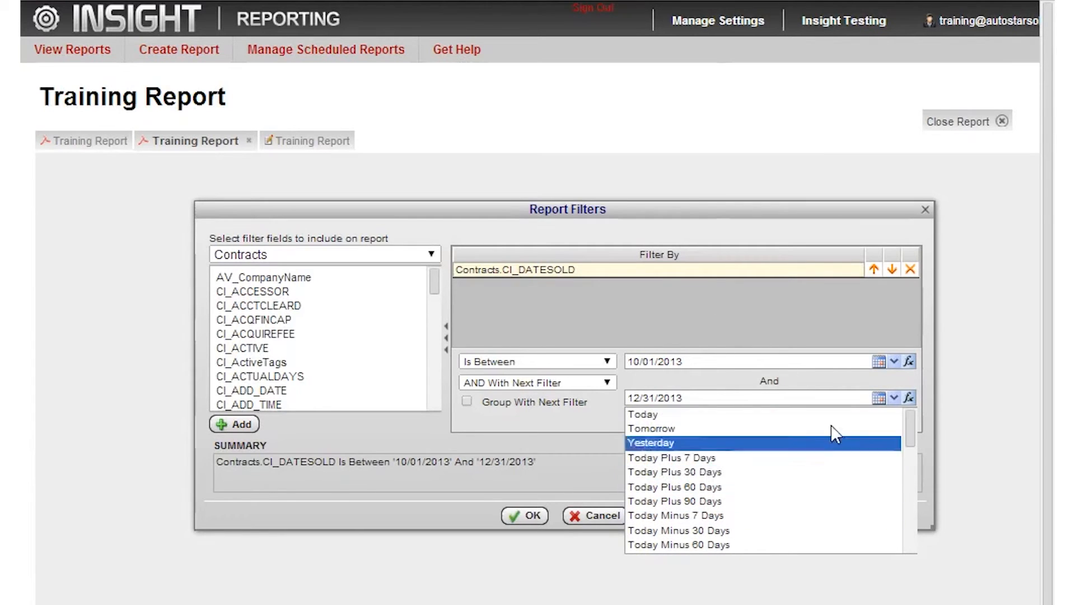
left_click(731, 327)
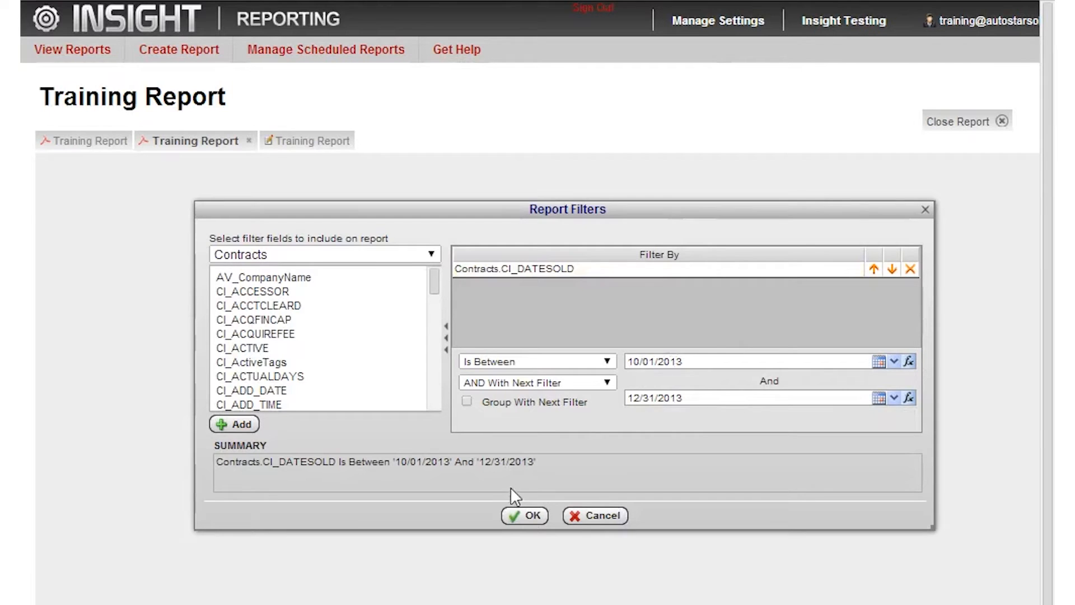
Generate the report with the prompted dates and examine the Date Sold values and balances across its pages.
left_click(528, 515)
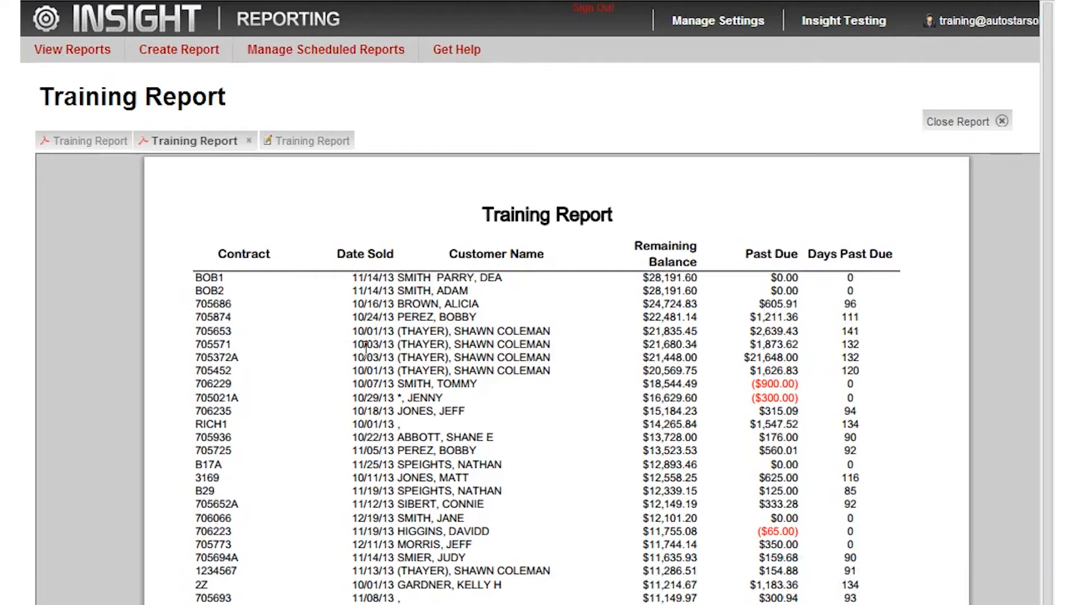
scroll(365, 349, "down", 3)
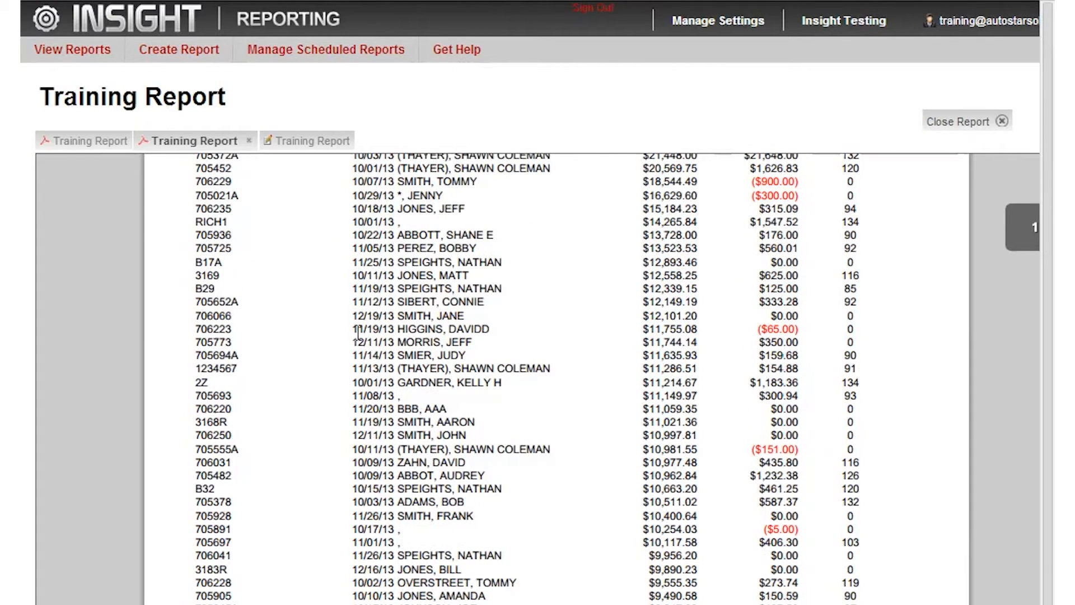
scroll(350, 364, "down", 10)
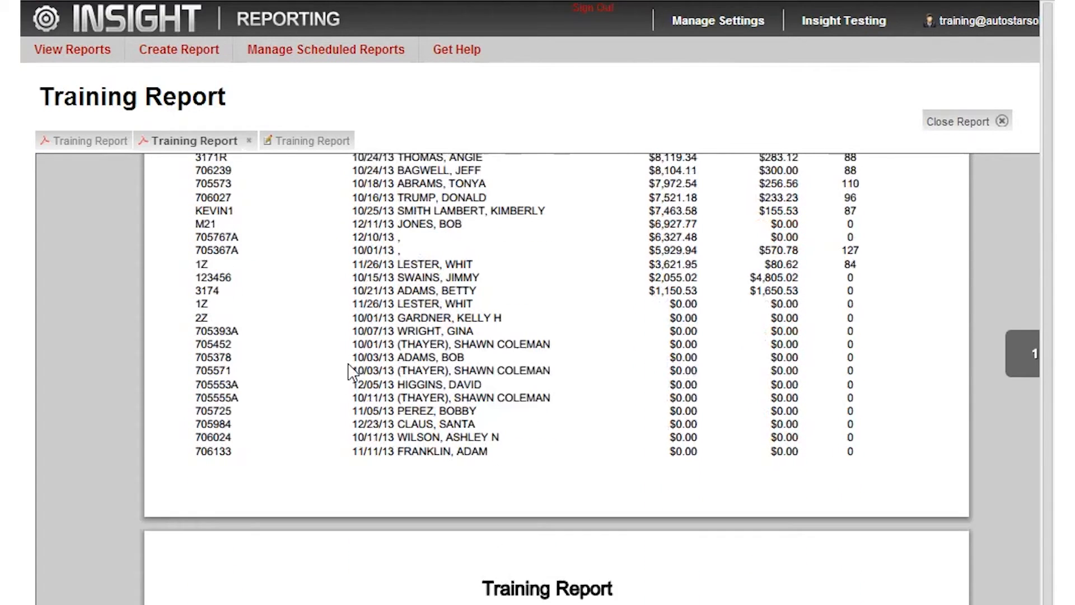
scroll(352, 372, "down", 6)
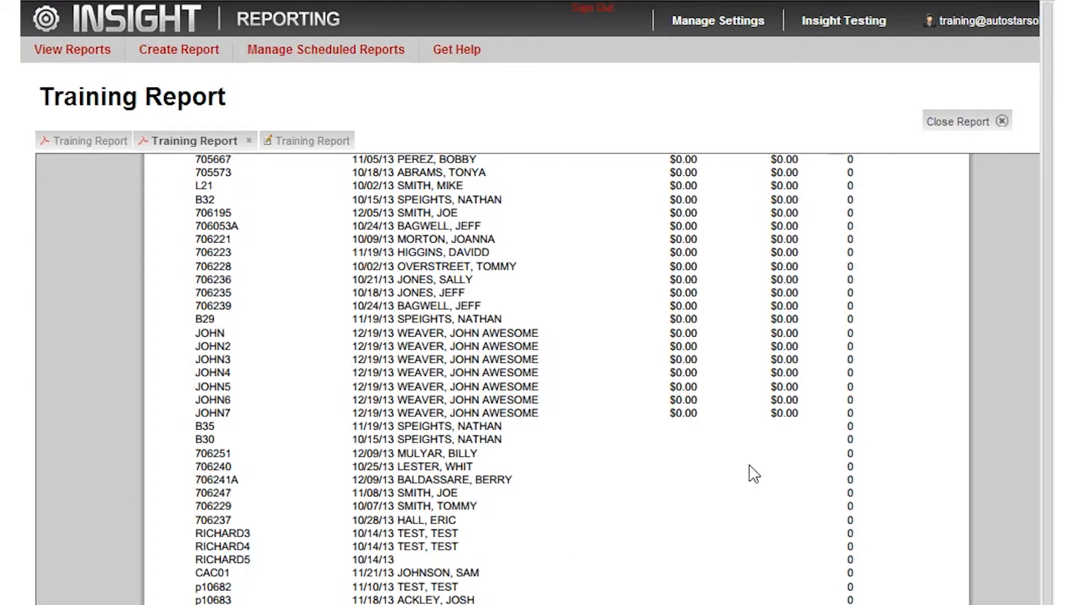
scroll(662, 445, "down", 10)
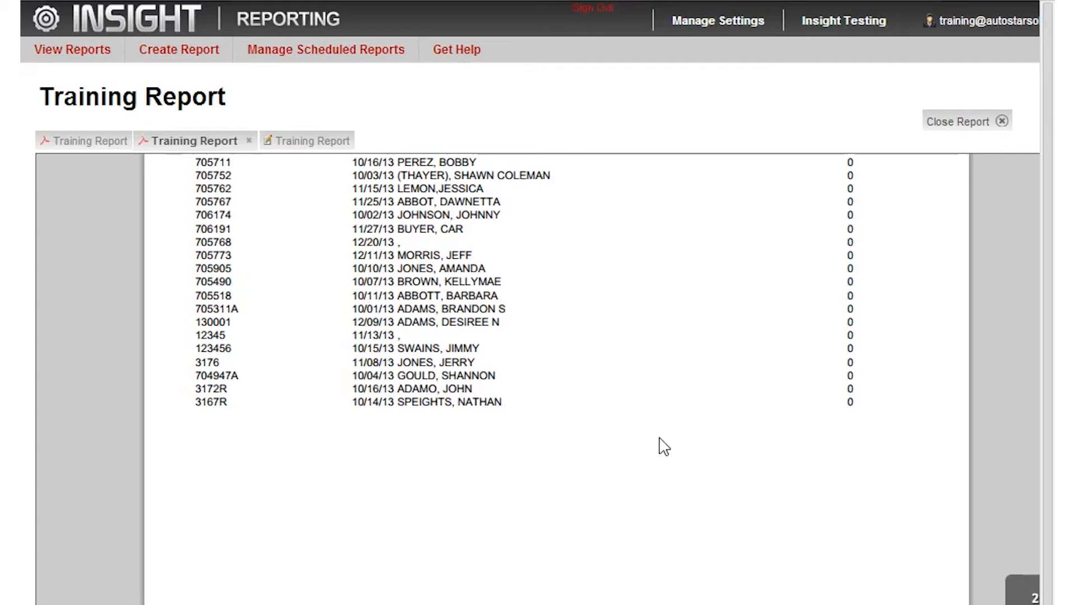
scroll(664, 446, "up", 3)
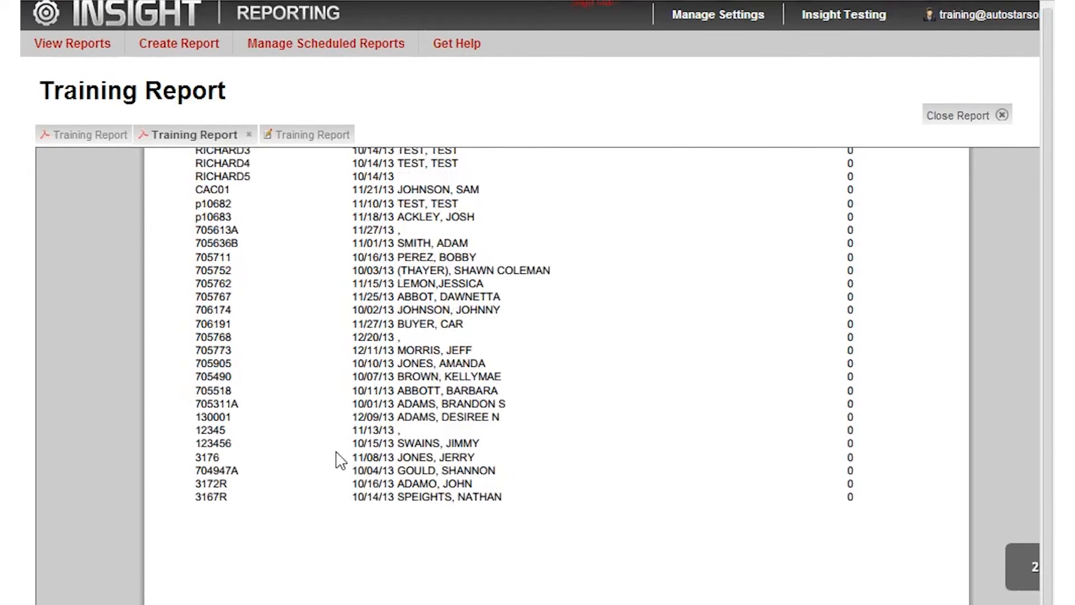
scroll(343, 456, "up", 9)
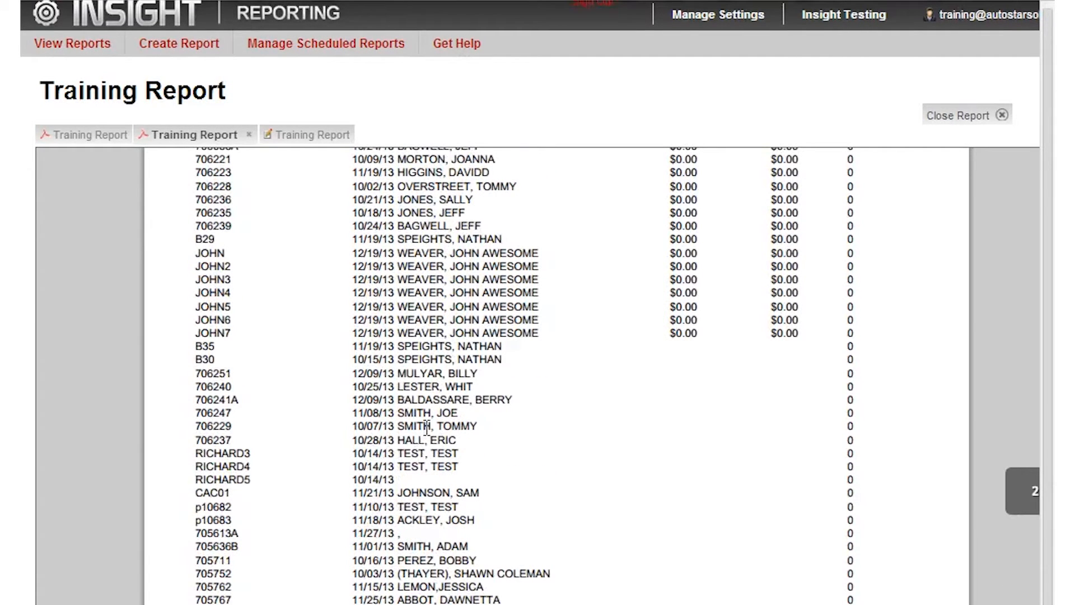
scroll(387, 421, "up", 6)
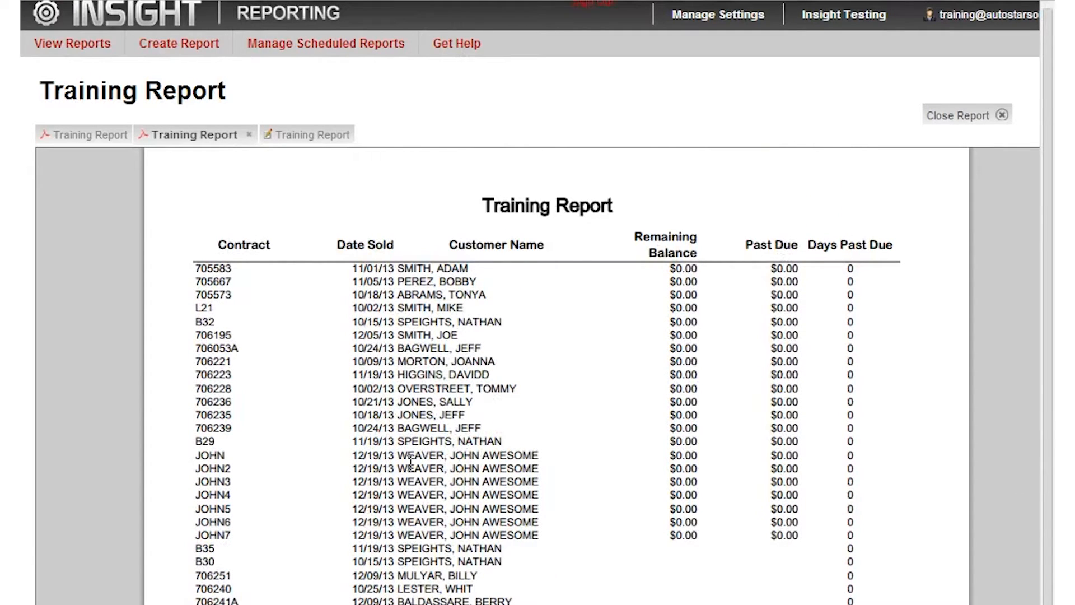
scroll(410, 465, "up", 3)
scroll(410, 470, "up", 5)
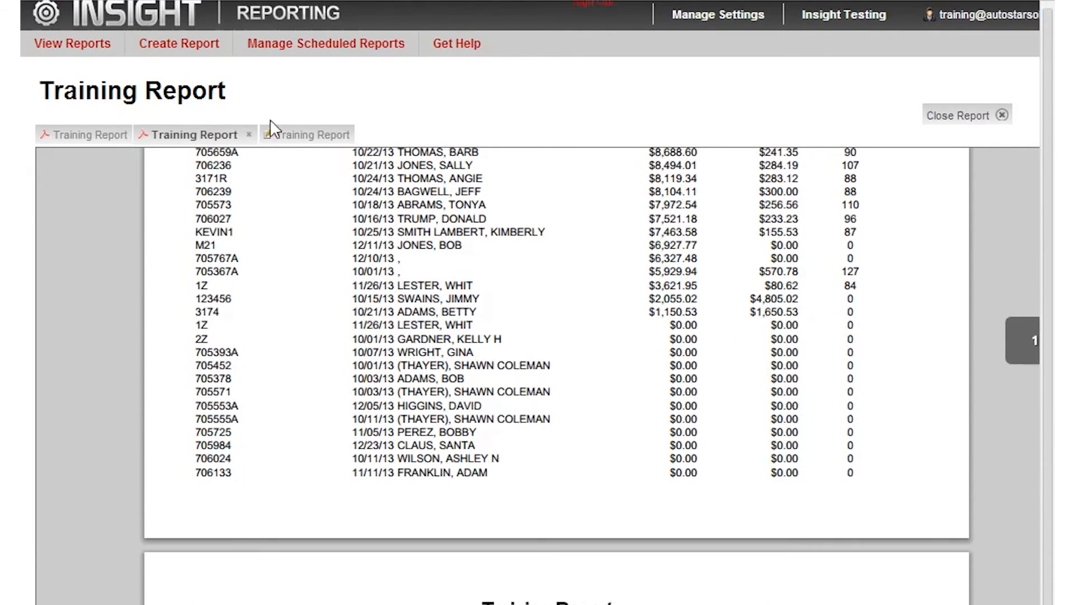
Close both PDF outputs of the Training Report and return to the report design.
left_click(110, 140)
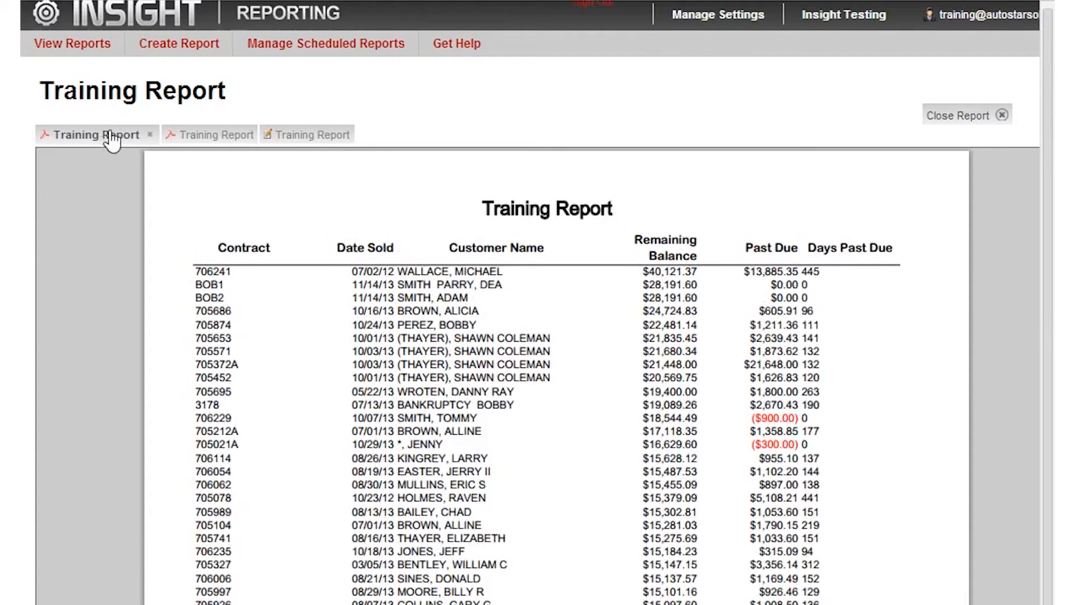
left_click(147, 137)
left_click(150, 136)
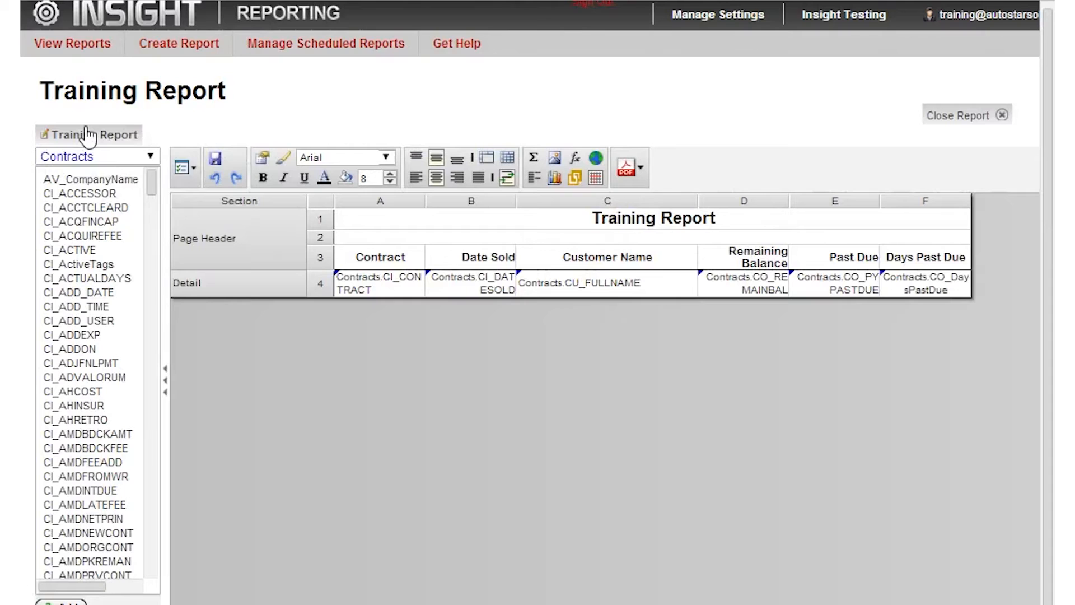
Add a CI_ACTIVE filter to the report filters and move it up directly below CI_COMPANYCODE.
left_click(196, 171)
left_click(209, 285)
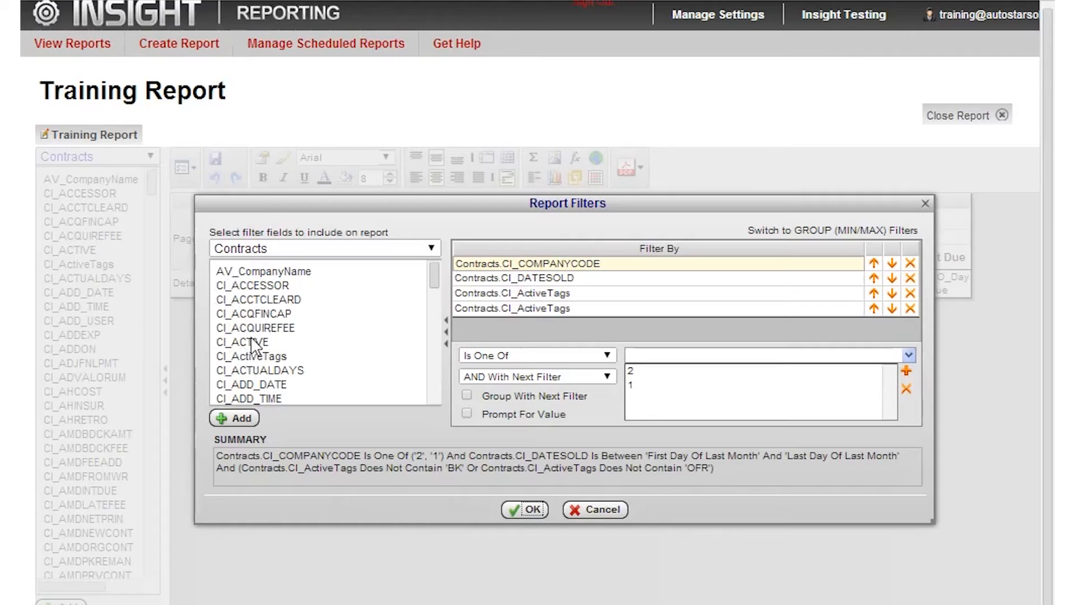
left_click_drag(252, 342, 502, 323)
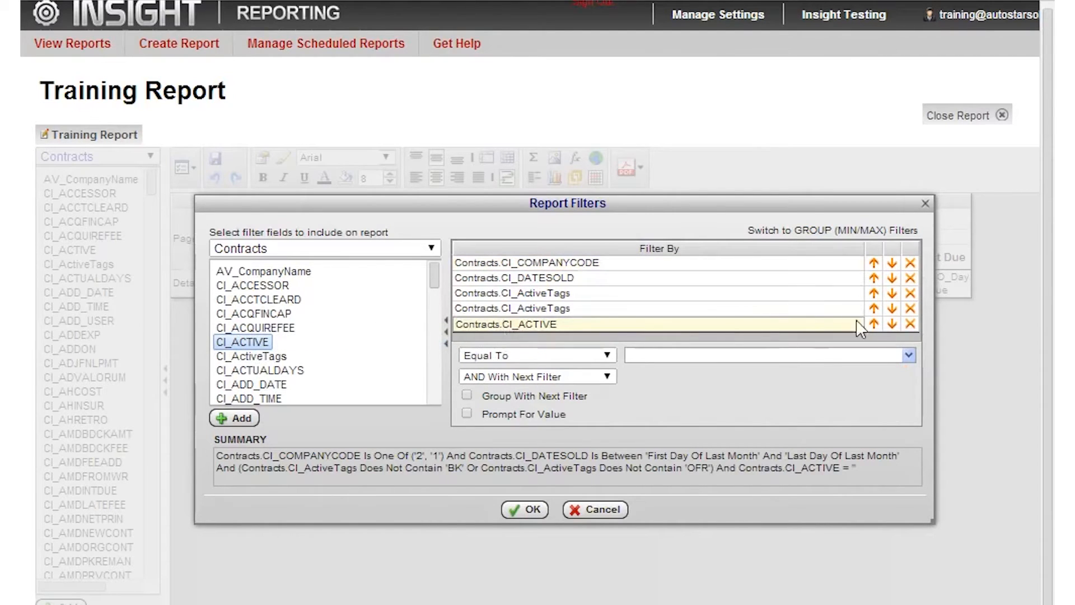
left_click(873, 324)
left_click(874, 308)
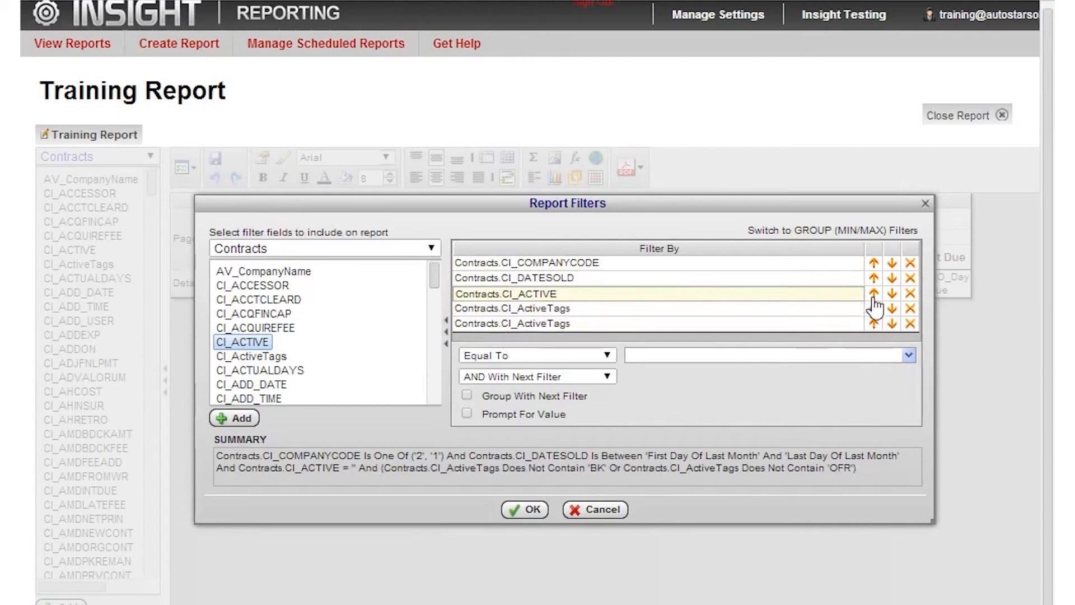
left_click(874, 295)
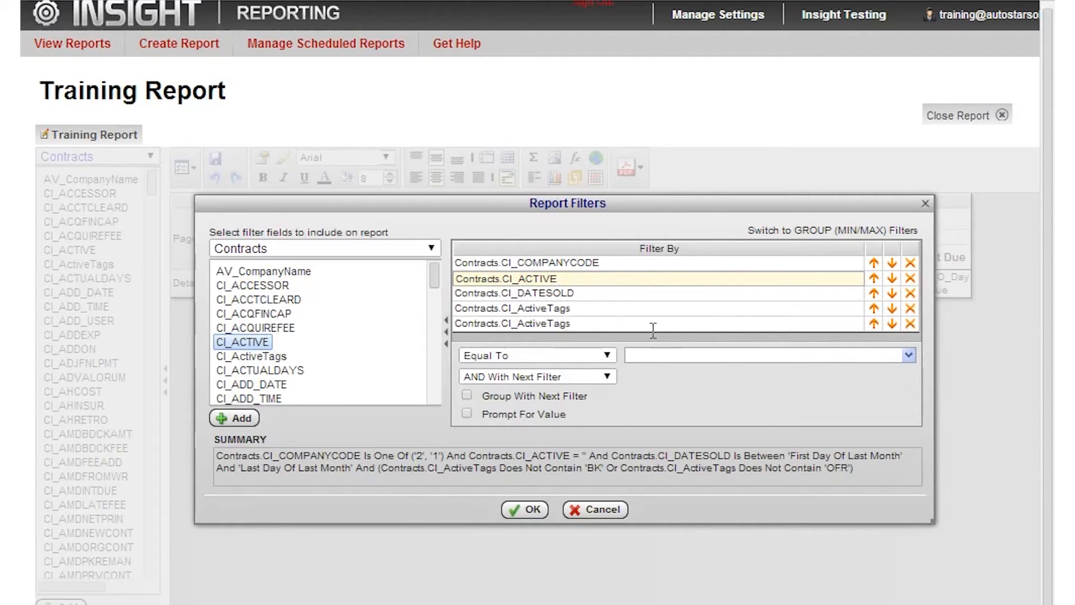
Set the CI_ACTIVE filter's value to True, picking it from the available field values.
left_click(633, 355)
type("true")
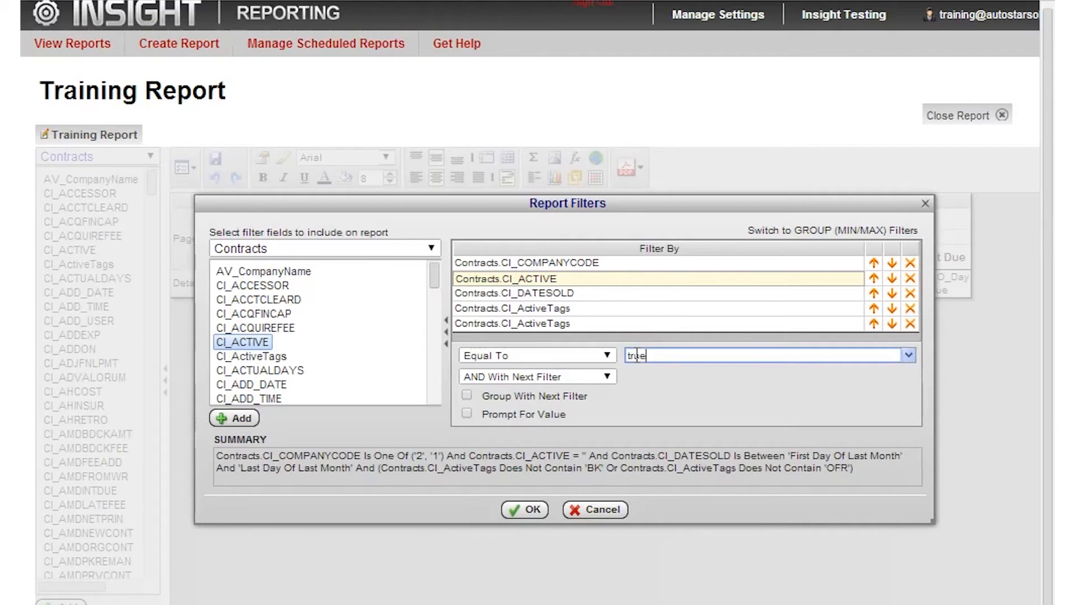
left_click(909, 359)
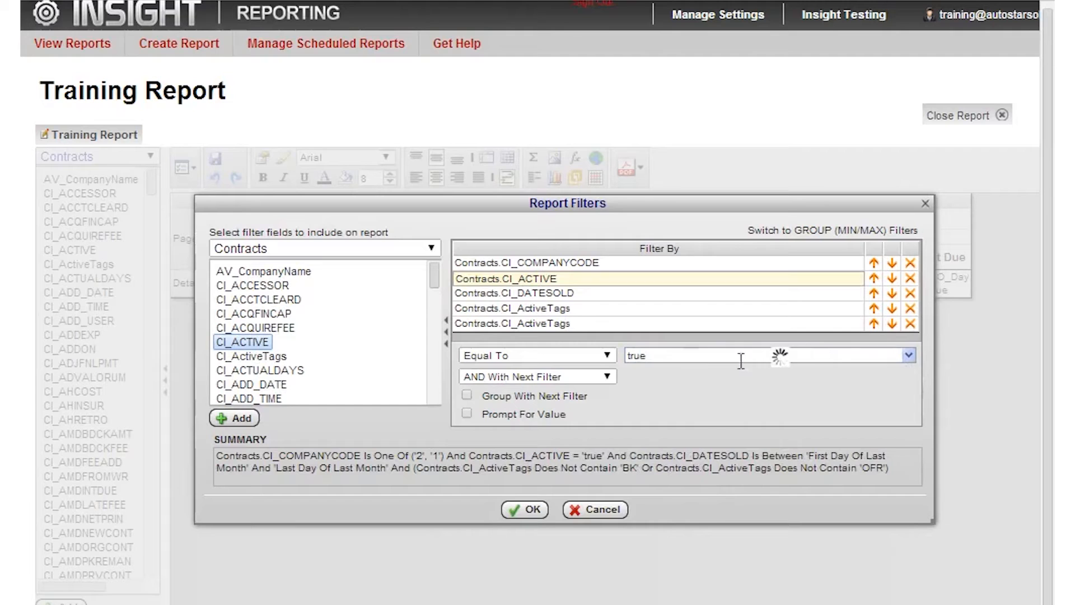
left_click(641, 387)
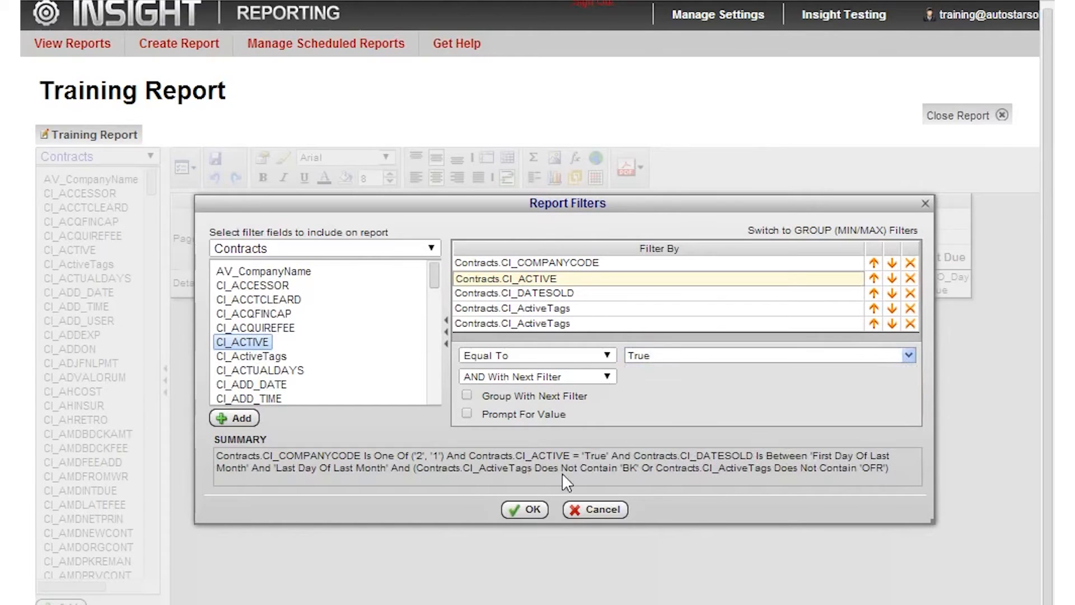
Apply the report filters and generate the report as PDF for Date Sold between 10/01/2013 and 12/31/2013.
left_click(527, 510)
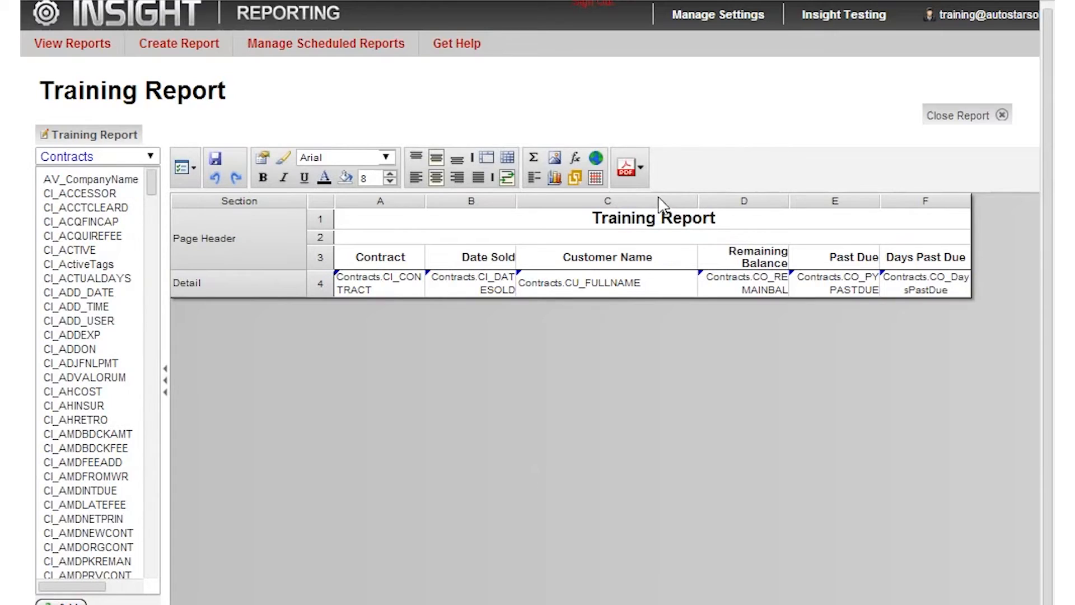
left_click(628, 171)
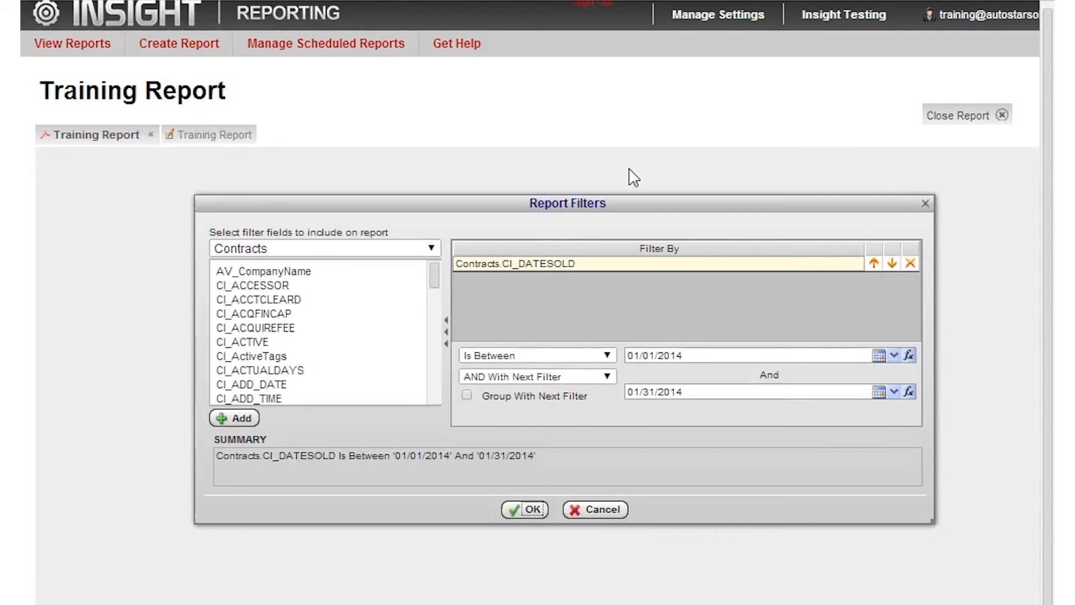
left_click(878, 355)
left_click(772, 370)
left_click(771, 370)
left_click(772, 370)
left_click(805, 398)
left_click(879, 392)
left_click(772, 412)
left_click(809, 494)
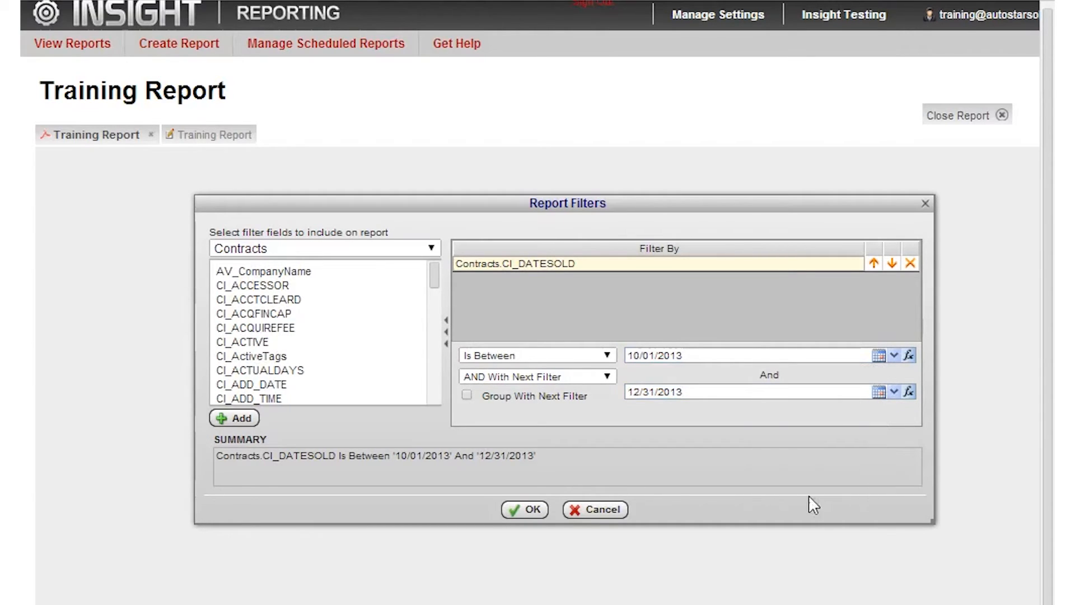
left_click(528, 510)
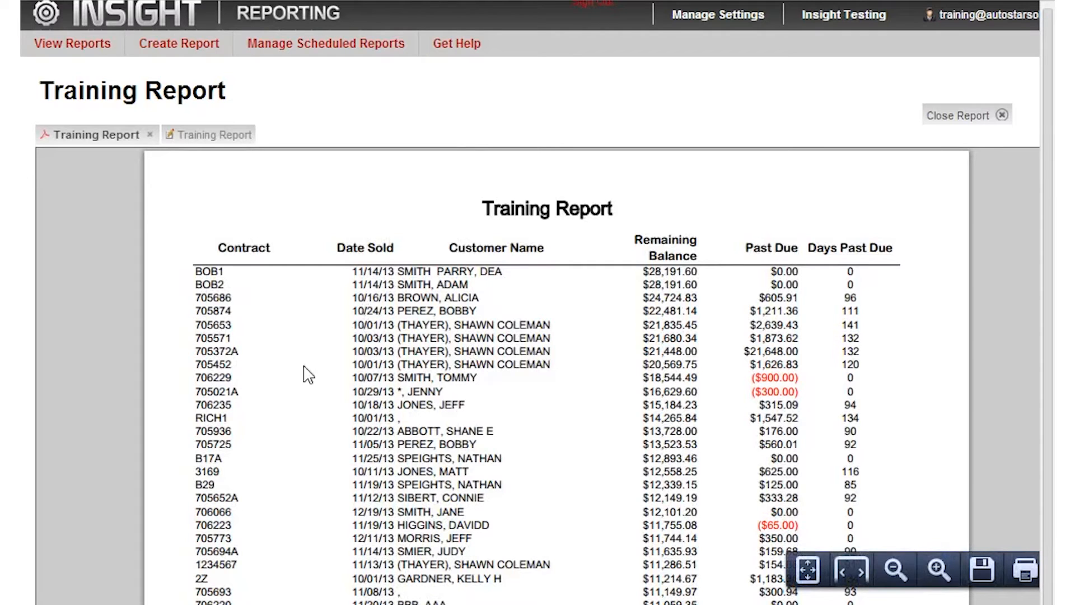
Examine the Date Sold and Remaining Balance values down the generated report and close the PDF output.
scroll(385, 452, "down", 3)
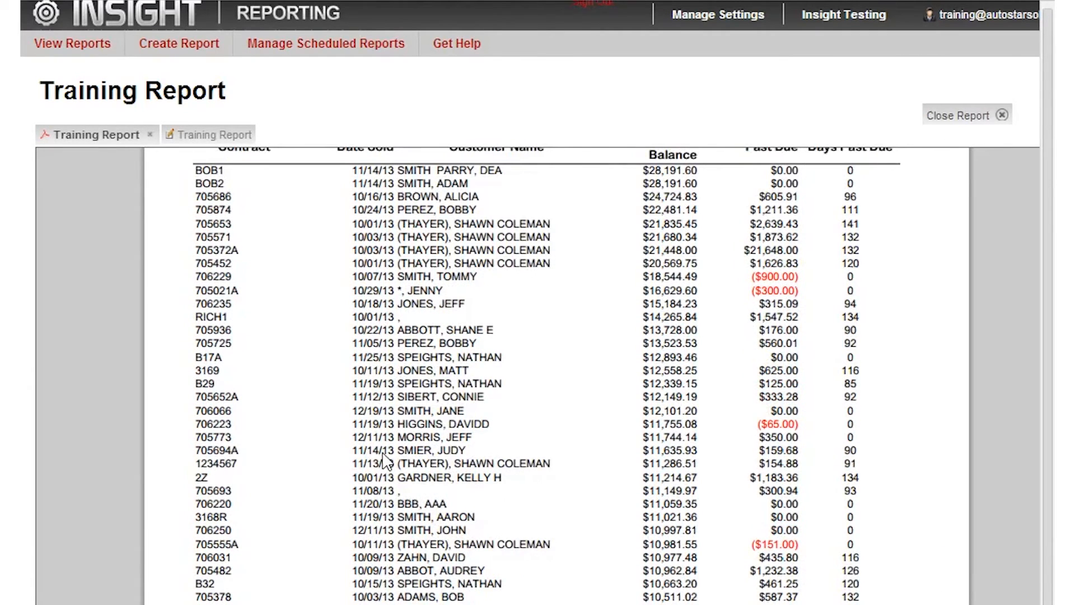
scroll(384, 452, "down", 6)
scroll(385, 447, "down", 6)
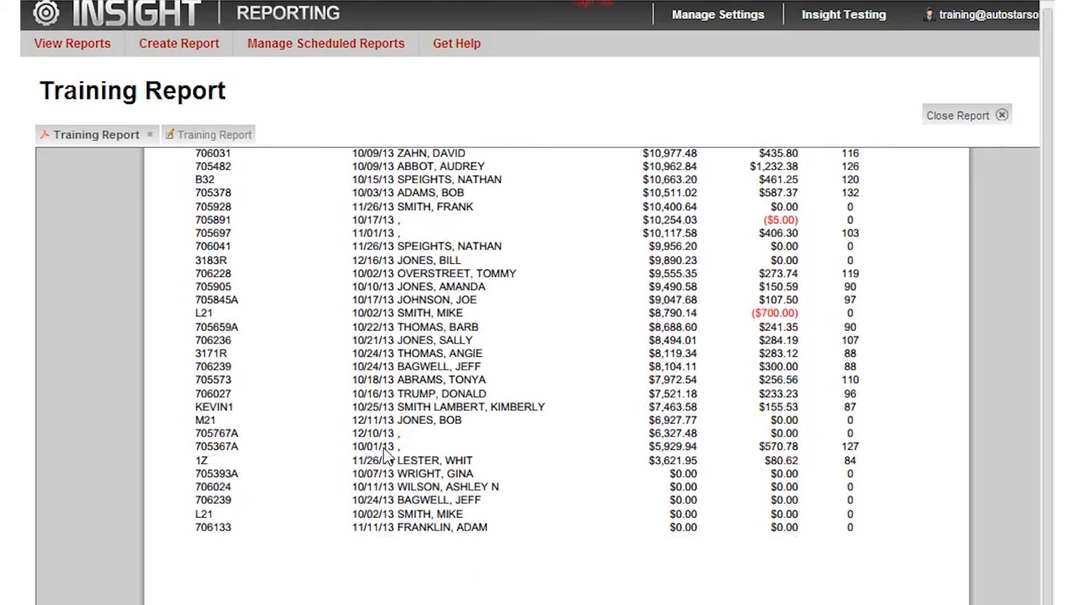
scroll(385, 454, "down", 3)
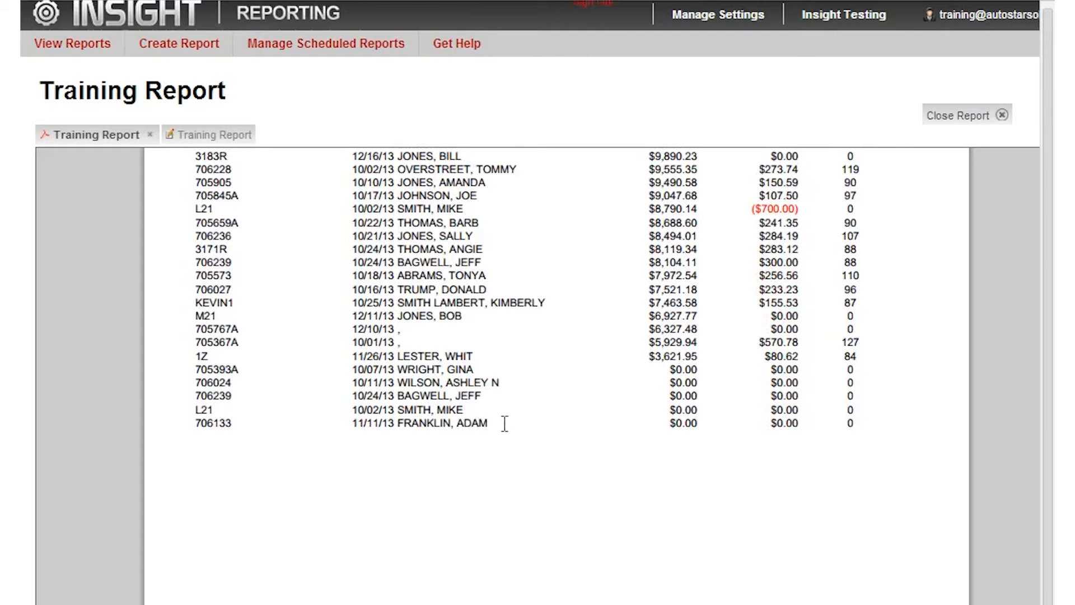
scroll(392, 505, "up", 10)
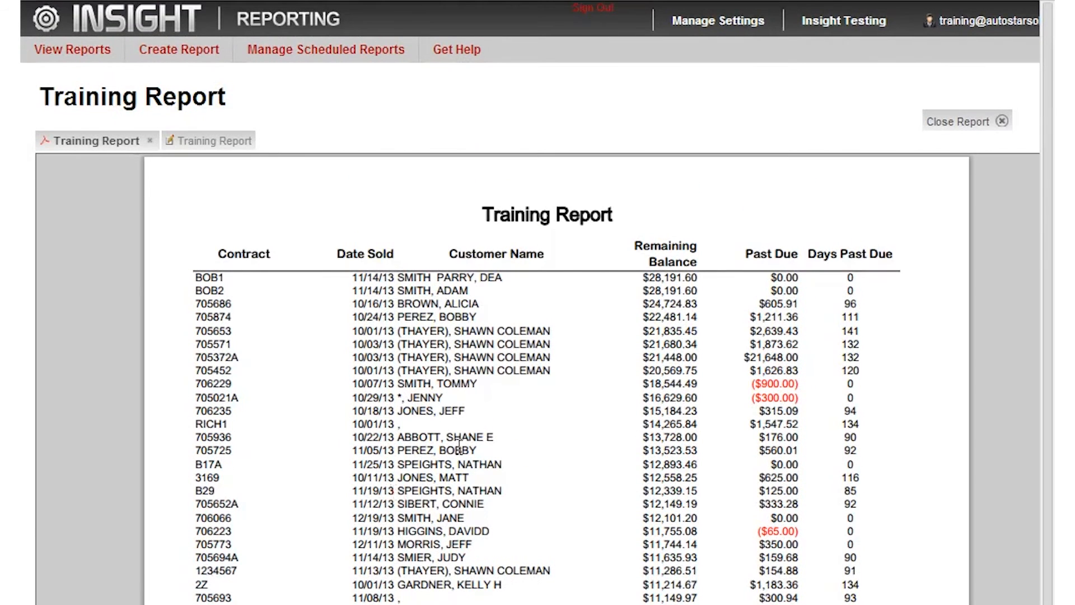
left_click(150, 141)
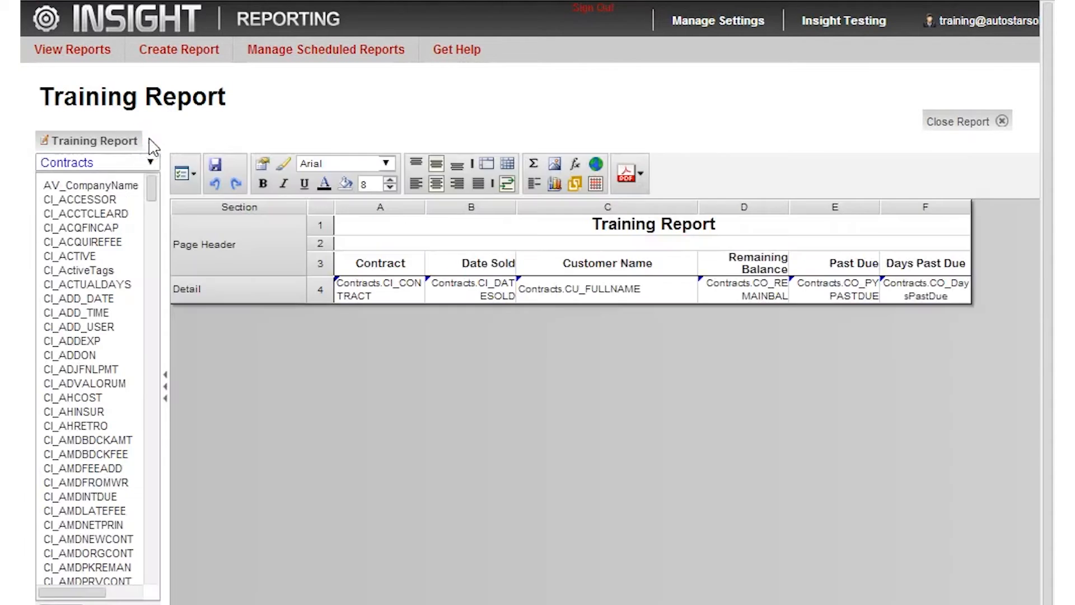
Turn on Always Show Filters on Execution in the report options.
left_click(188, 173)
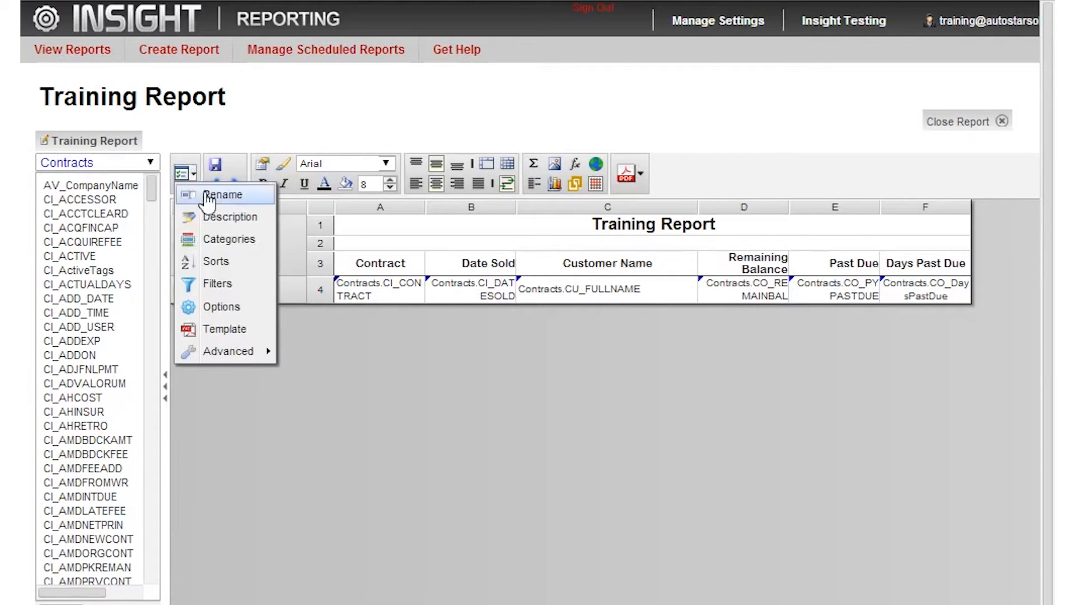
left_click(219, 309)
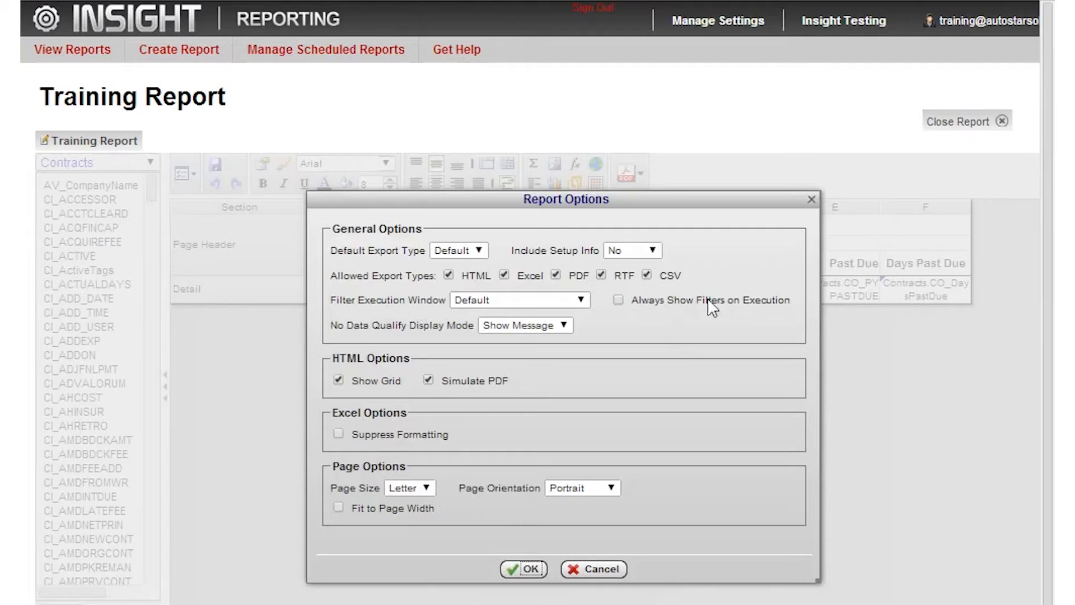
left_click(619, 300)
left_click(531, 570)
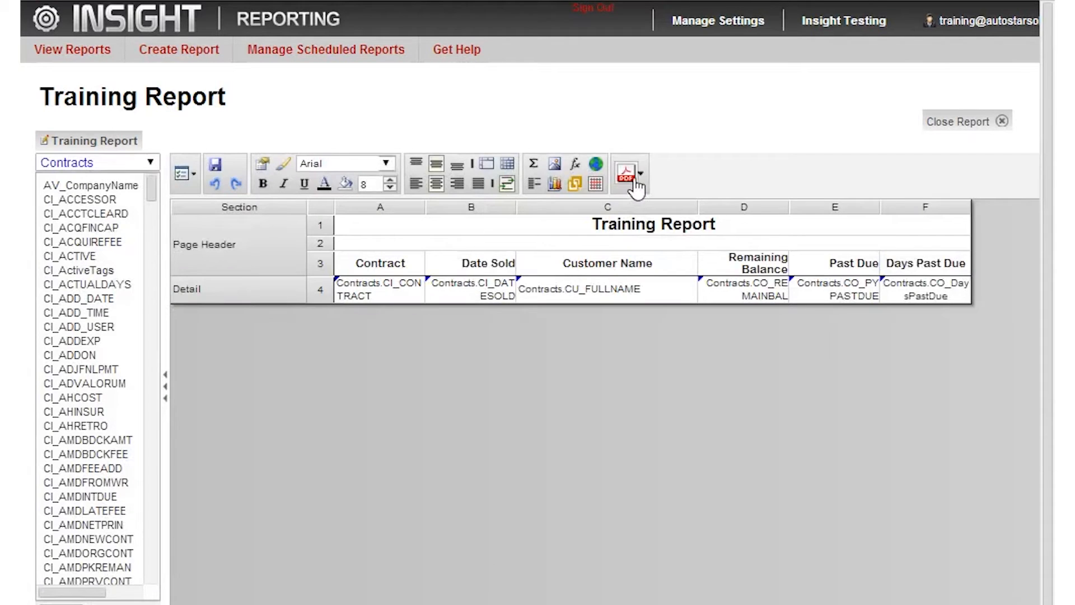
Generate the PDF report for the prompted Date Sold range 01/01/2014 to 01/31/2014, view it and close the output.
left_click(636, 185)
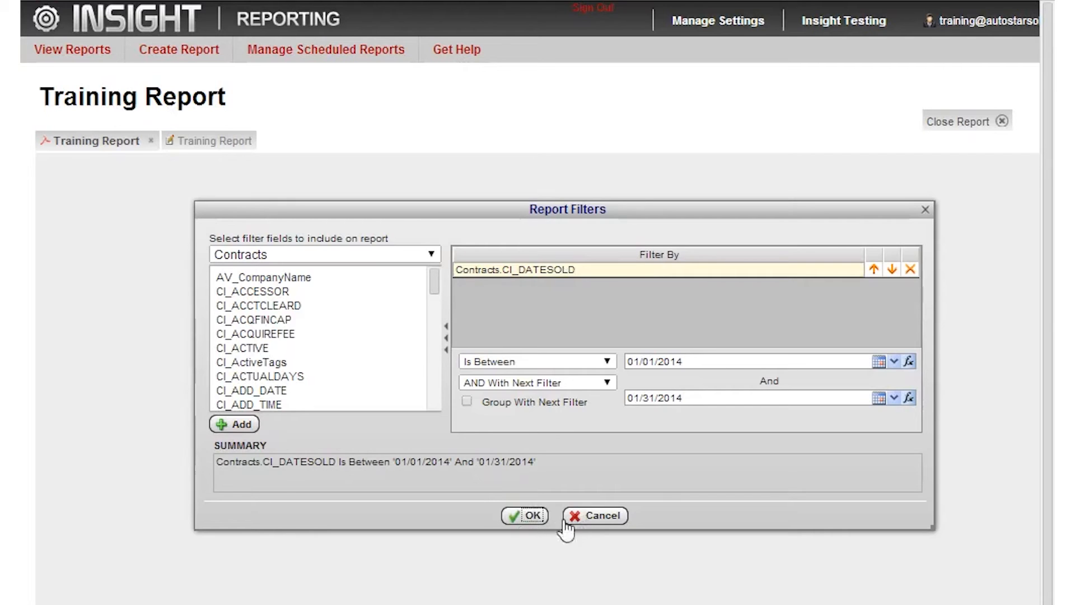
left_click(530, 524)
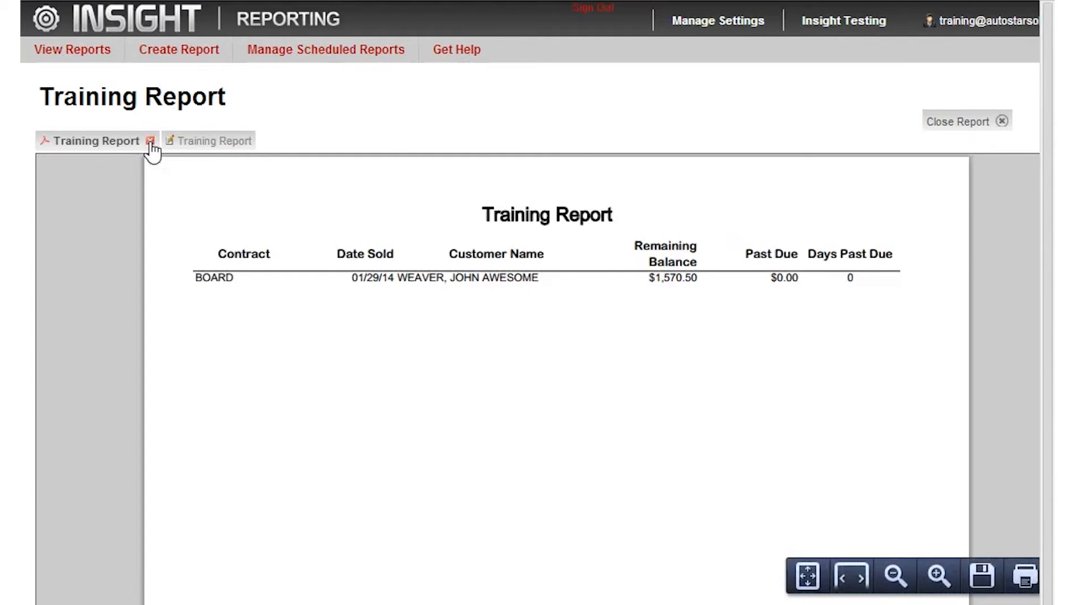
left_click(150, 141)
Save the Training Report and close it.
left_click(214, 165)
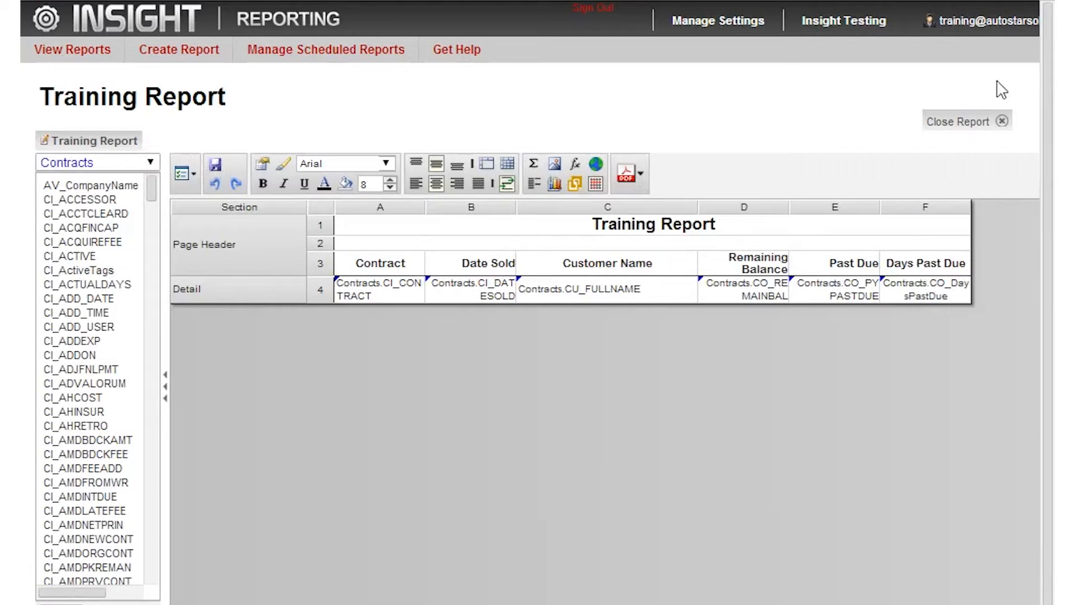
left_click(999, 122)
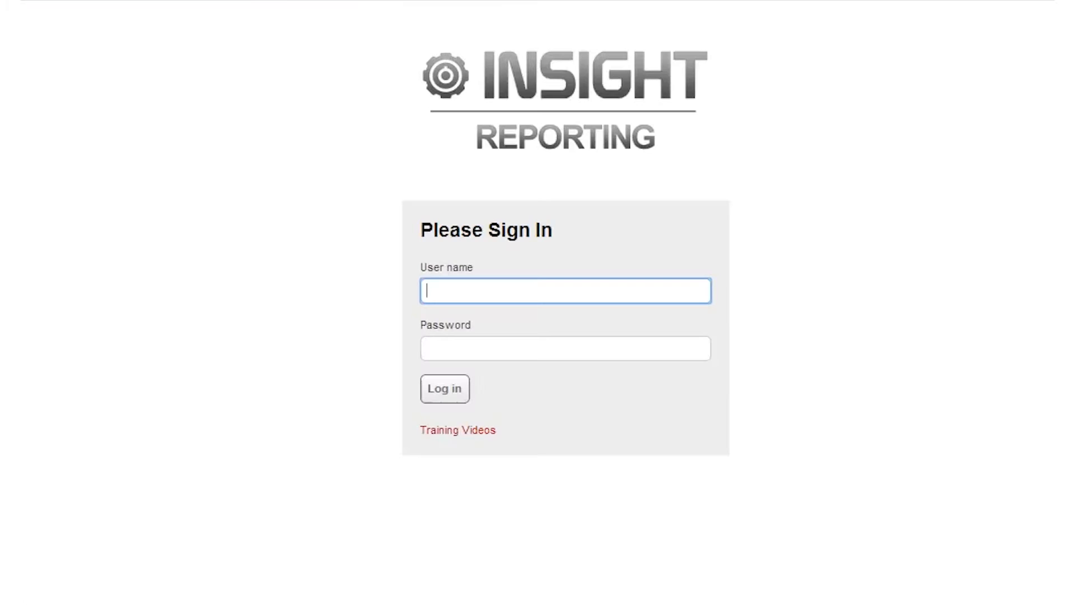
Sign in again with the training account's user name and password.
type("m")
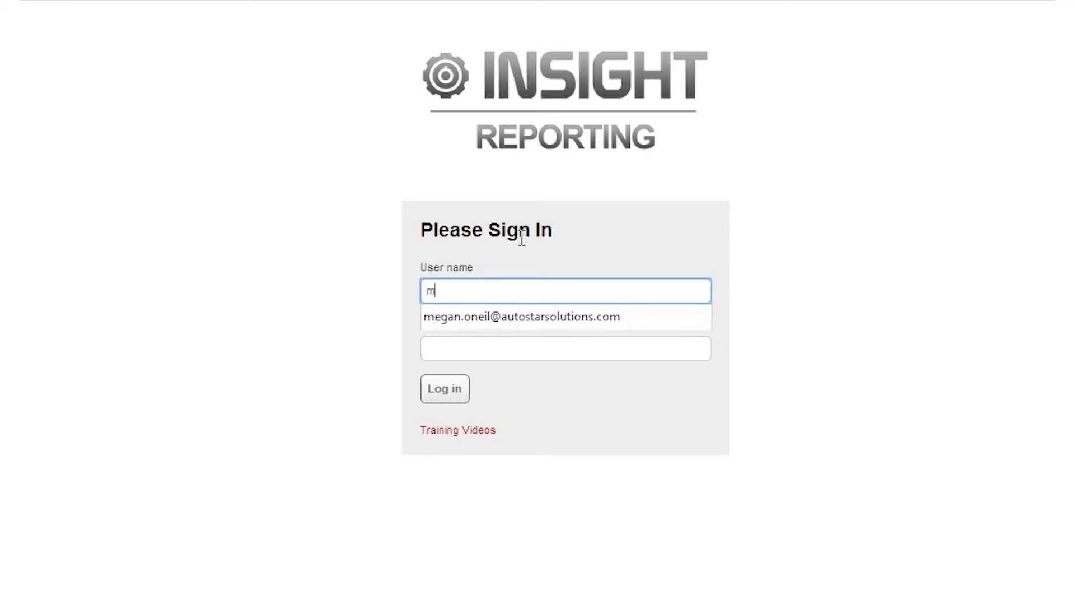
key("BackSpace")
type("tr")
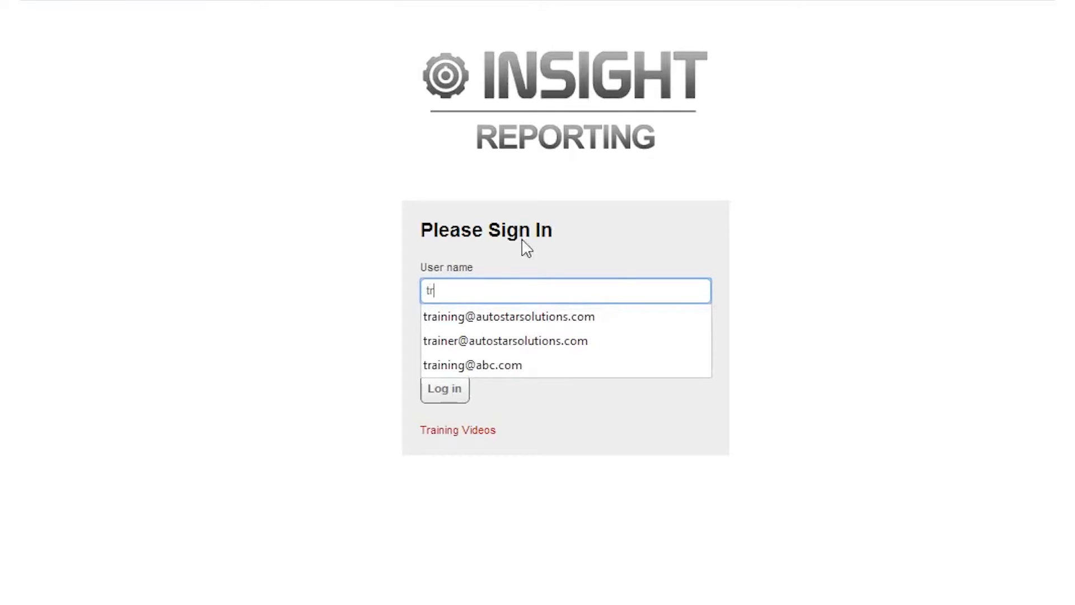
left_click(502, 309)
left_click(491, 348)
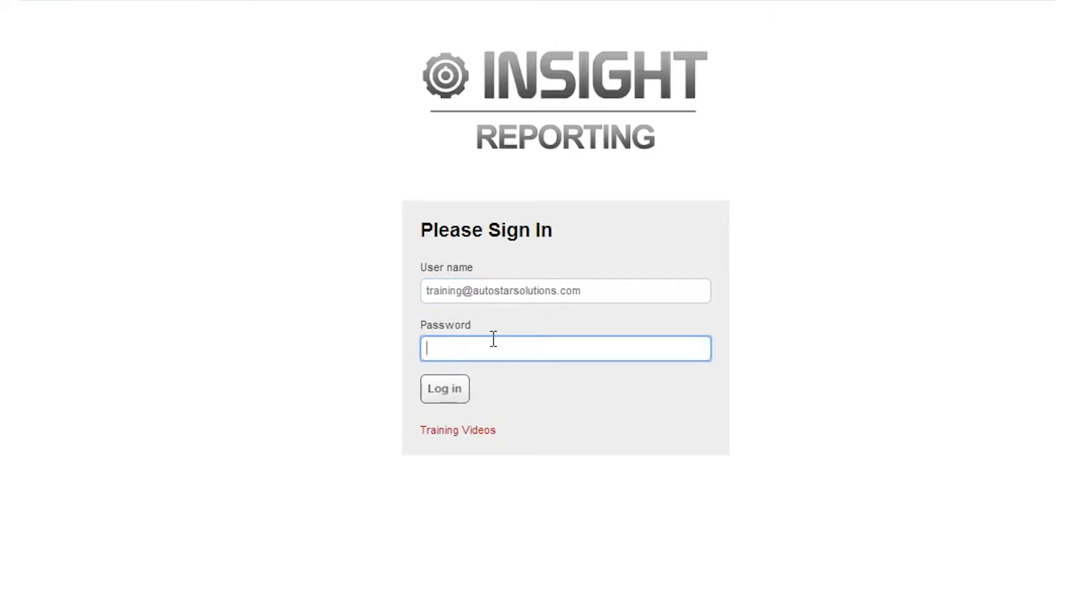
type("********")
left_click(455, 388)
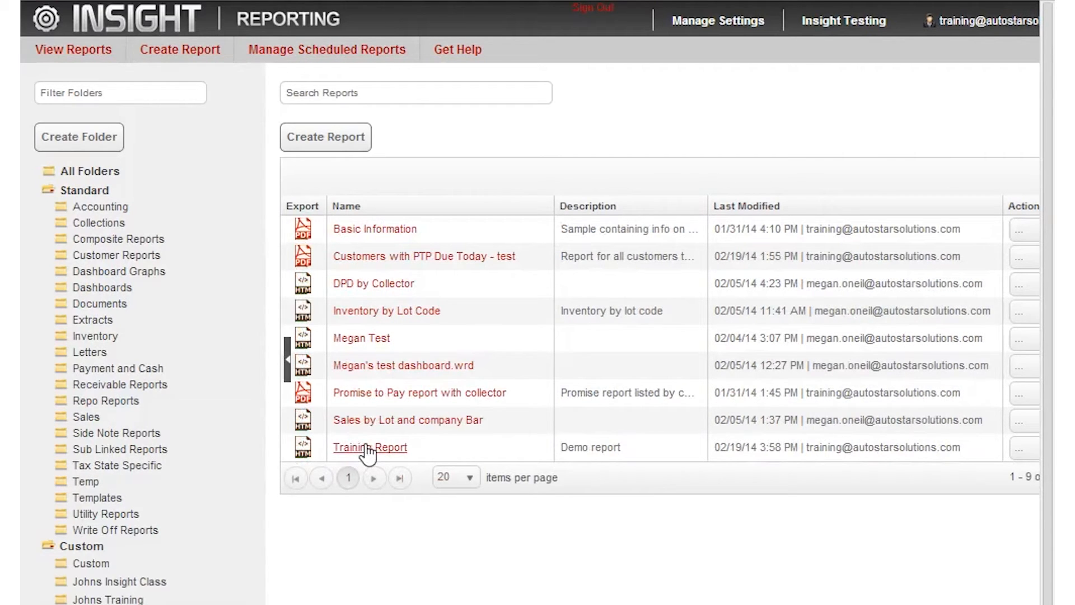
Run the Training Report from the report list, look over its Date Sold filter prompt and cancel the prompt.
left_click(368, 448)
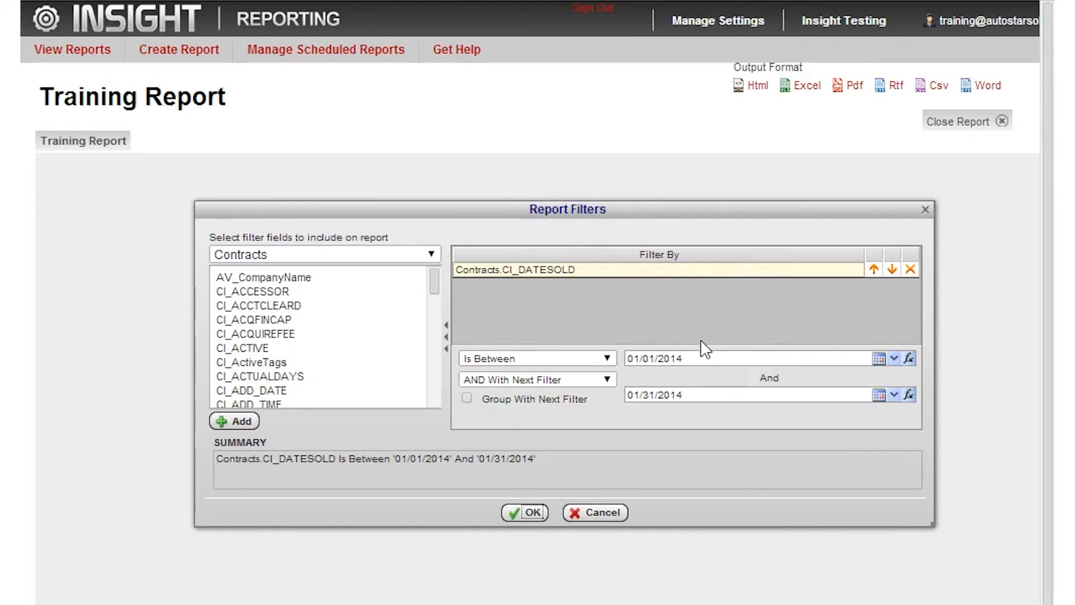
mouse_move(702, 356)
left_click(599, 512)
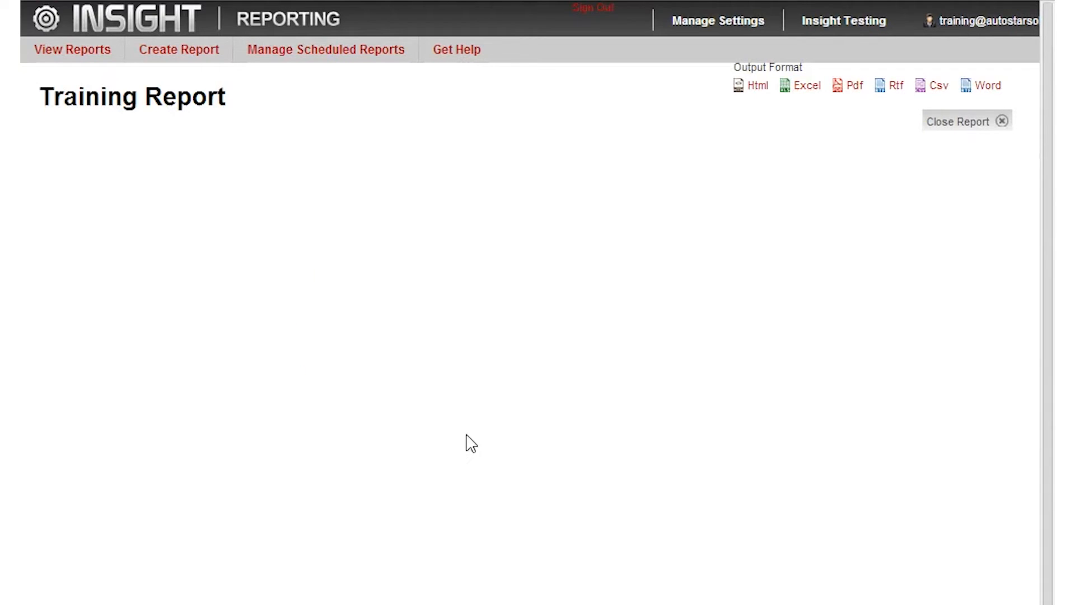